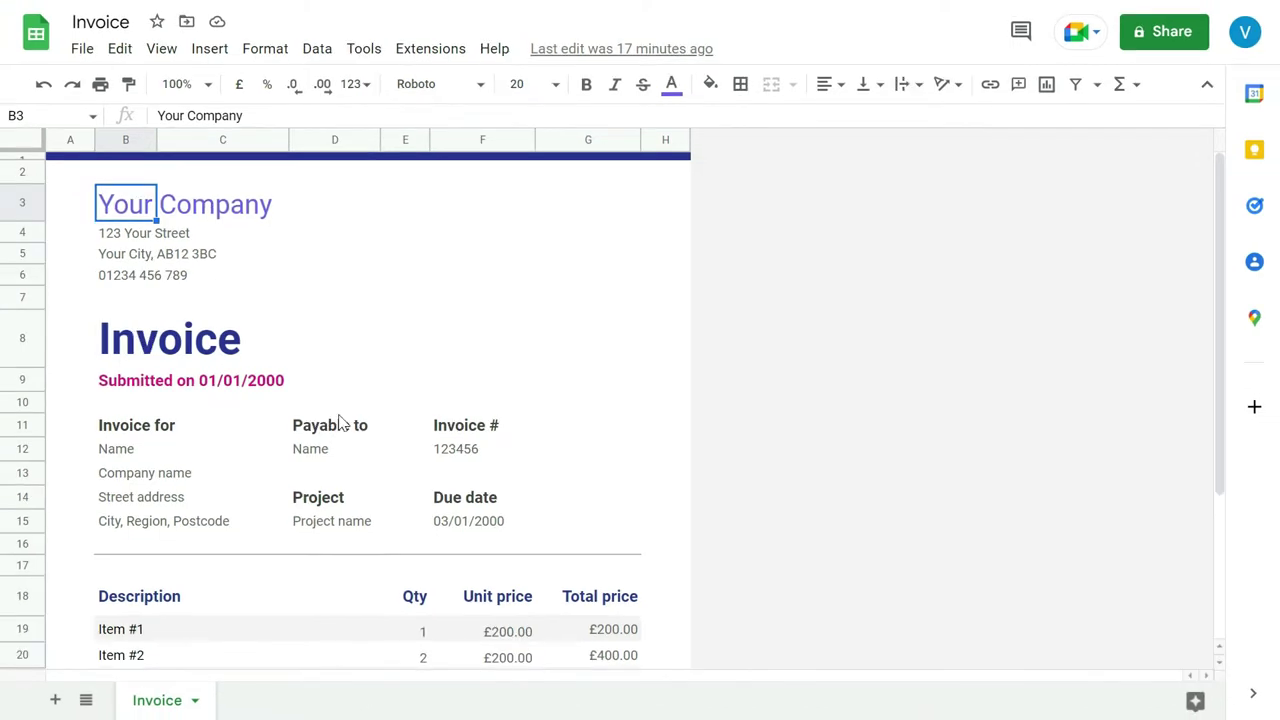
Look over the sample invoice's company header, billing details, line items and totals.
left_click(224, 208)
left_click(185, 362)
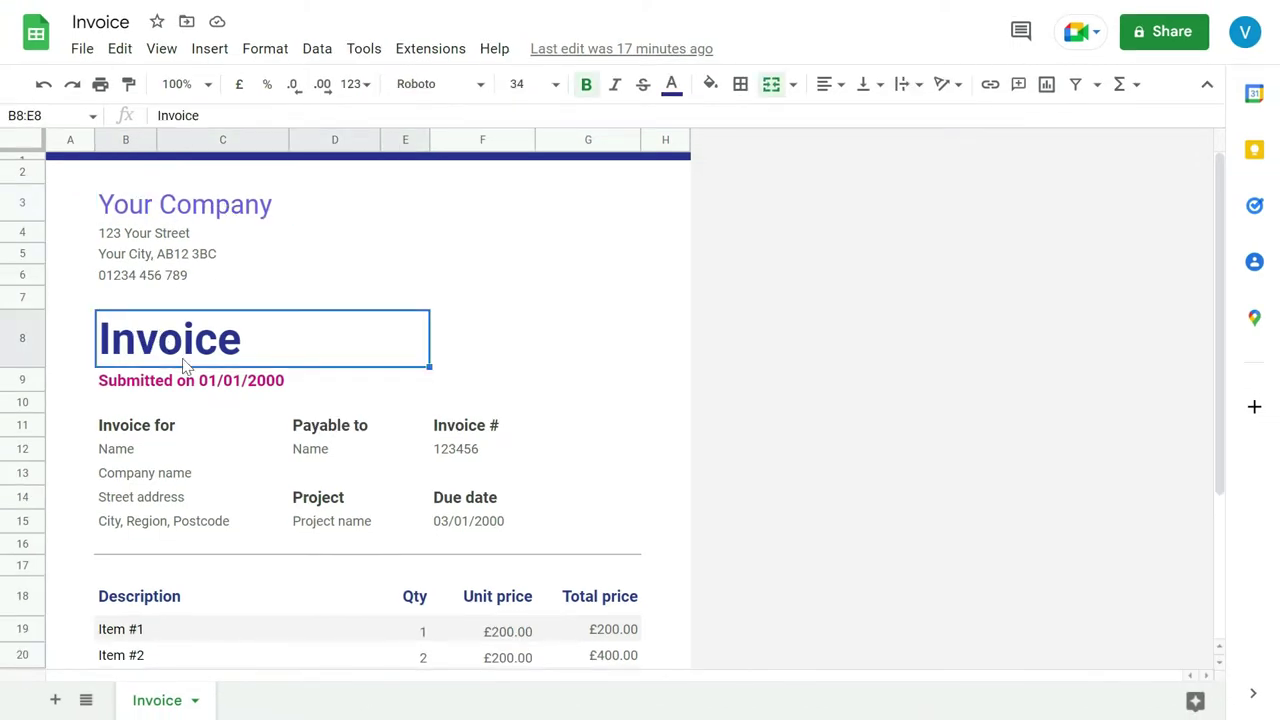
left_click(140, 198)
left_click(595, 278)
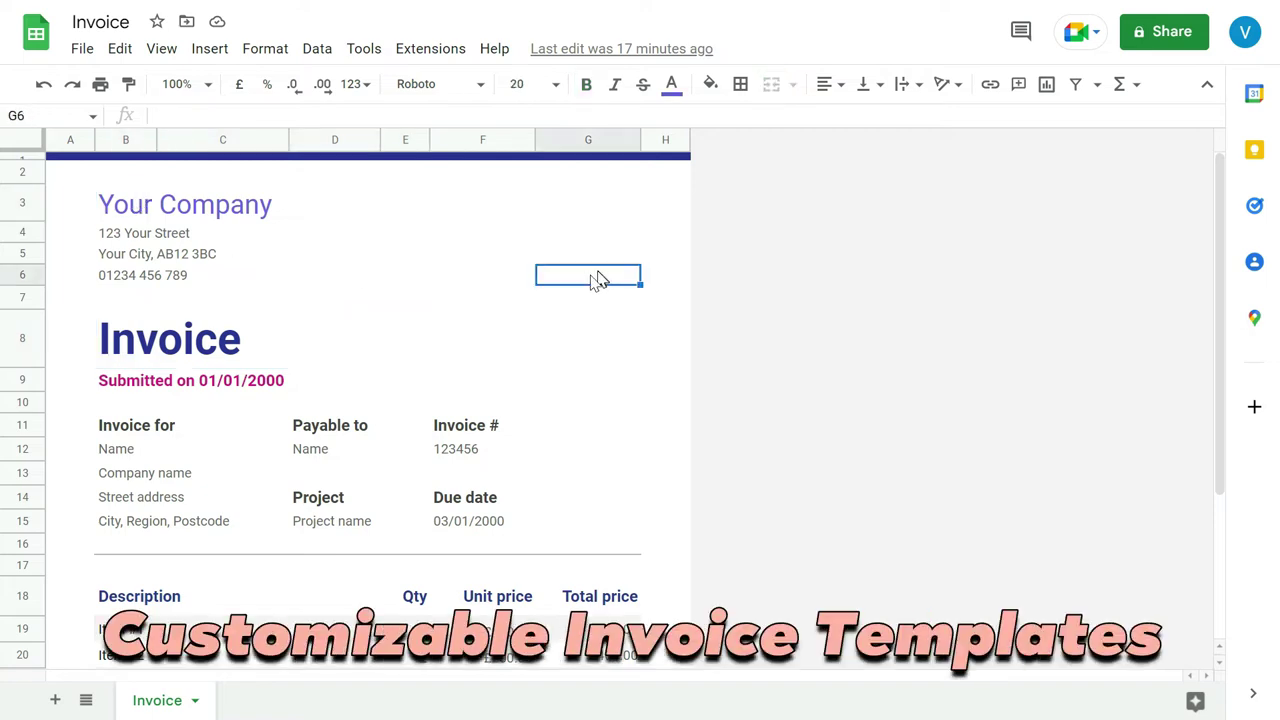
left_click(216, 210)
scroll(417, 430, "down", 3)
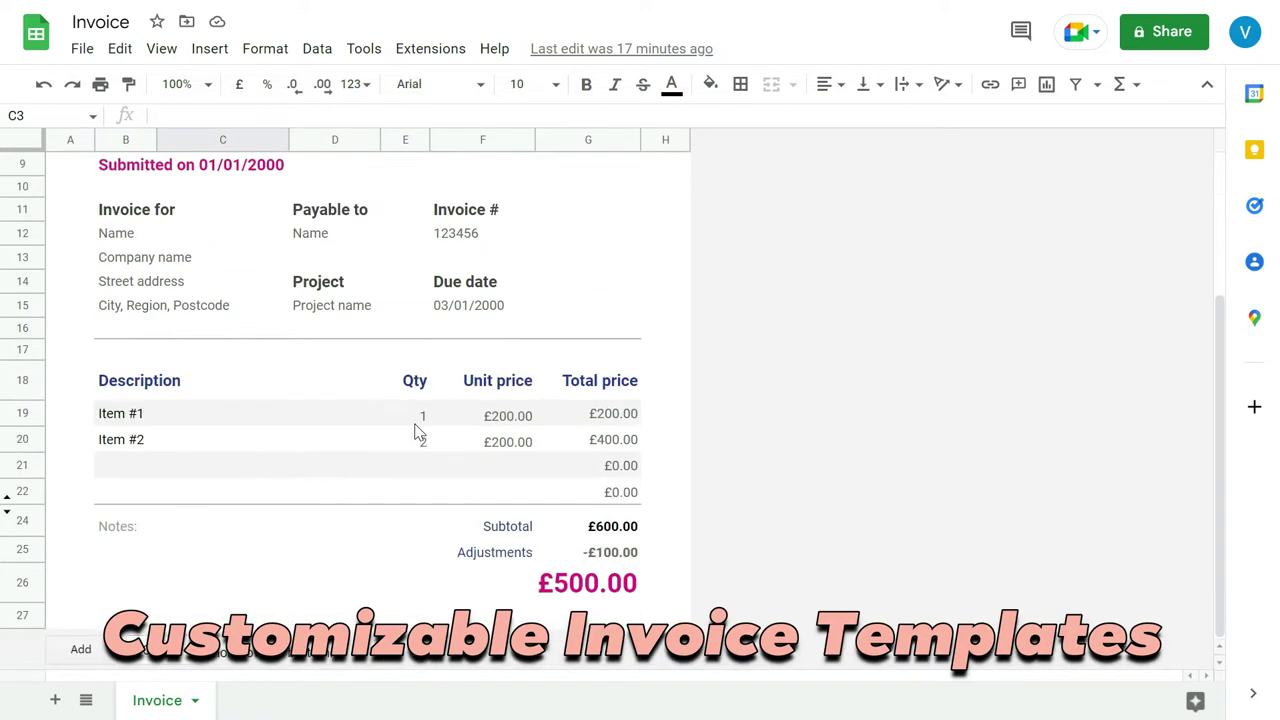
scroll(337, 460, "up", 5)
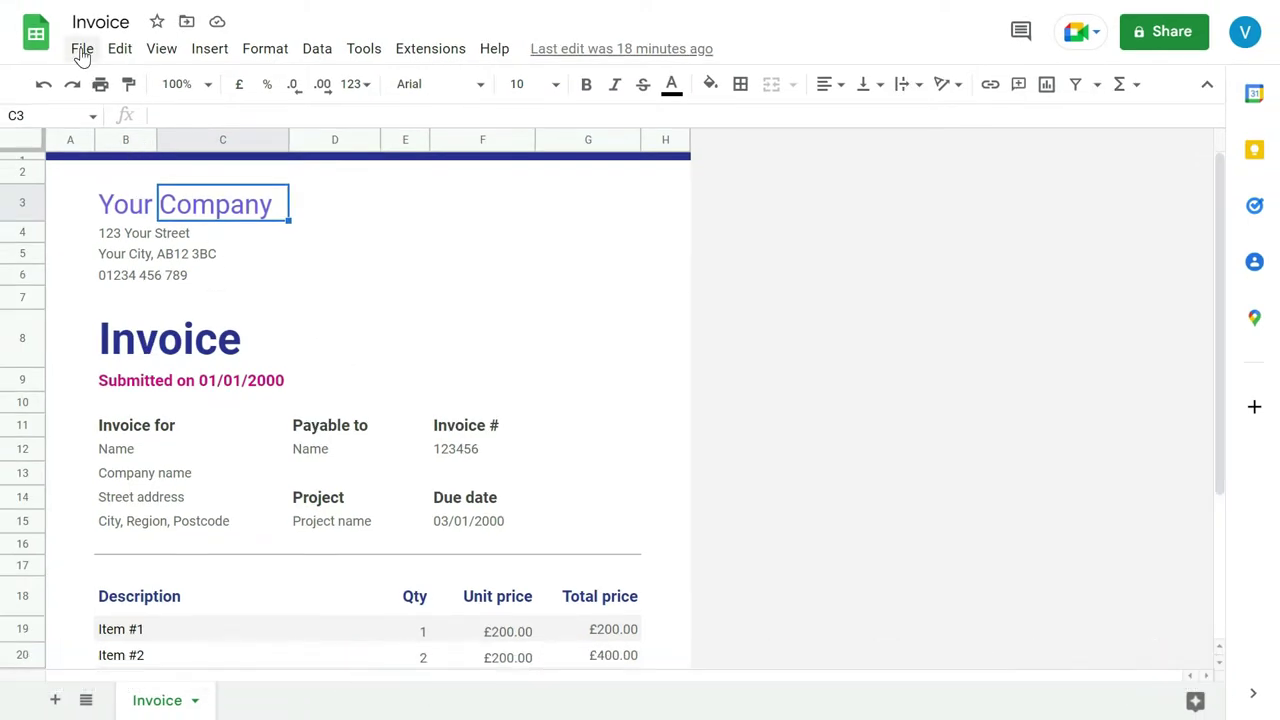
left_click(82, 50)
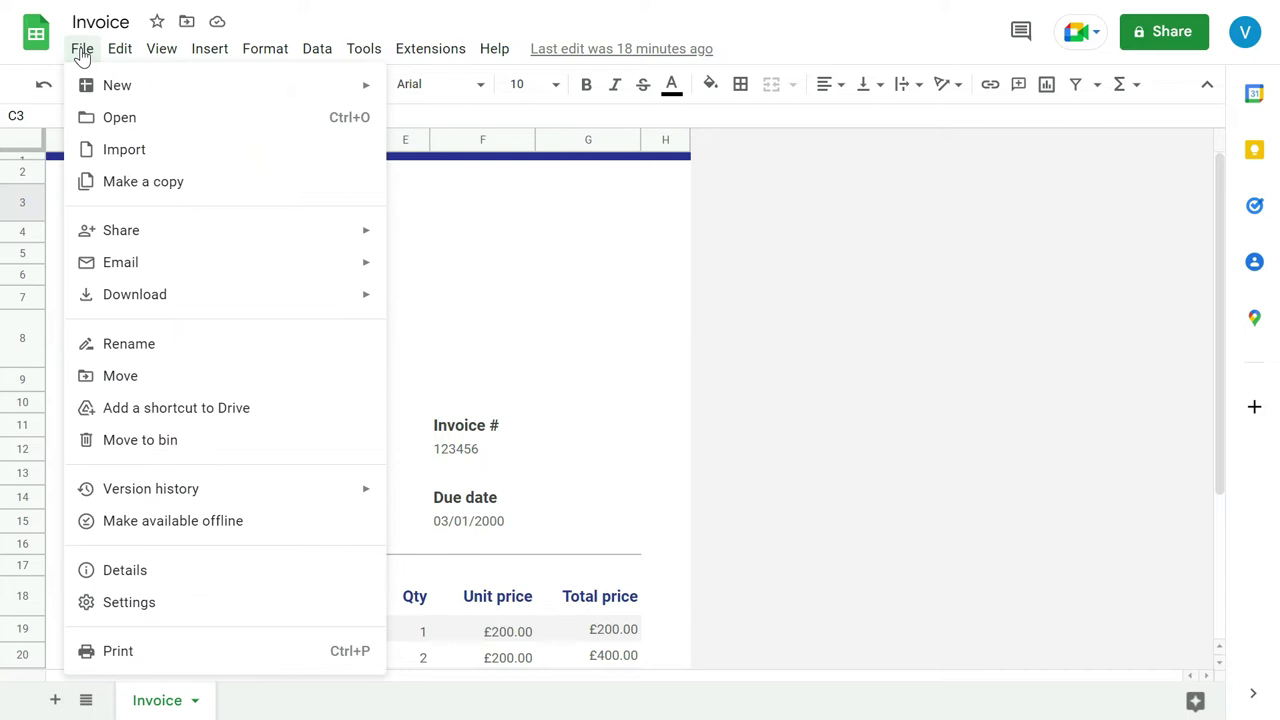
left_click(990, 272)
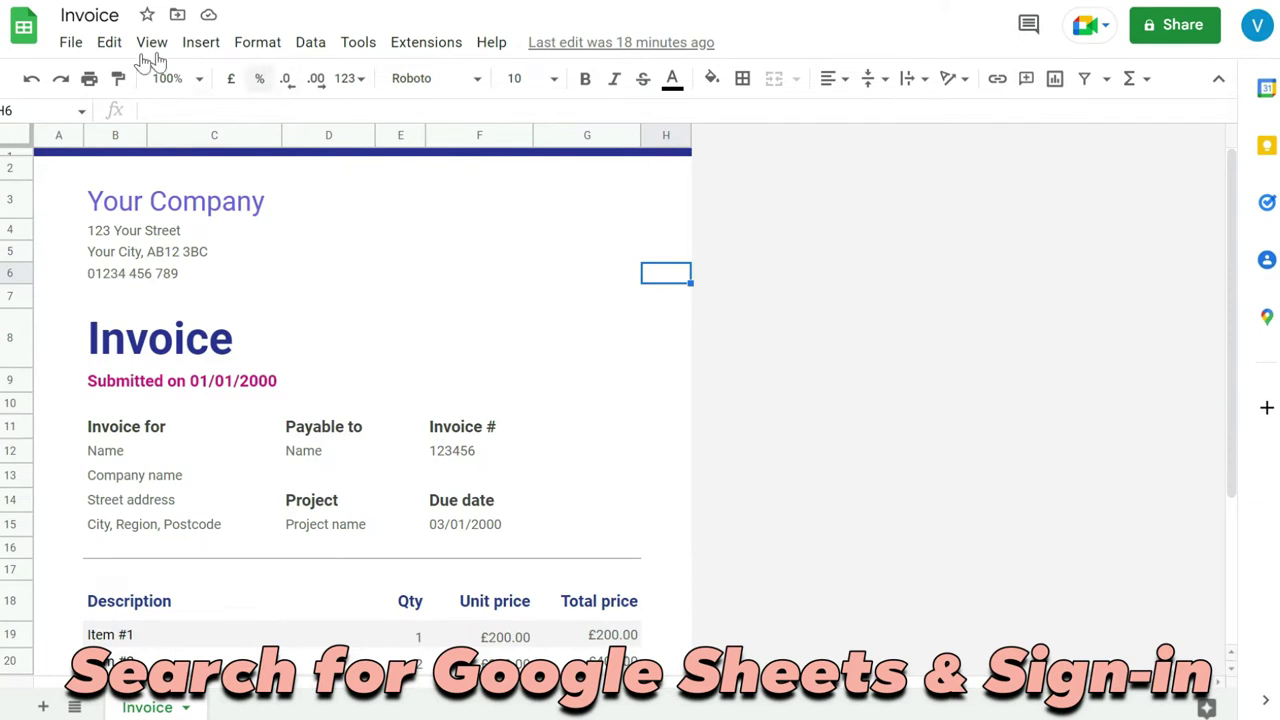
Open the template gallery for creating a new spreadsheet.
left_click(72, 44)
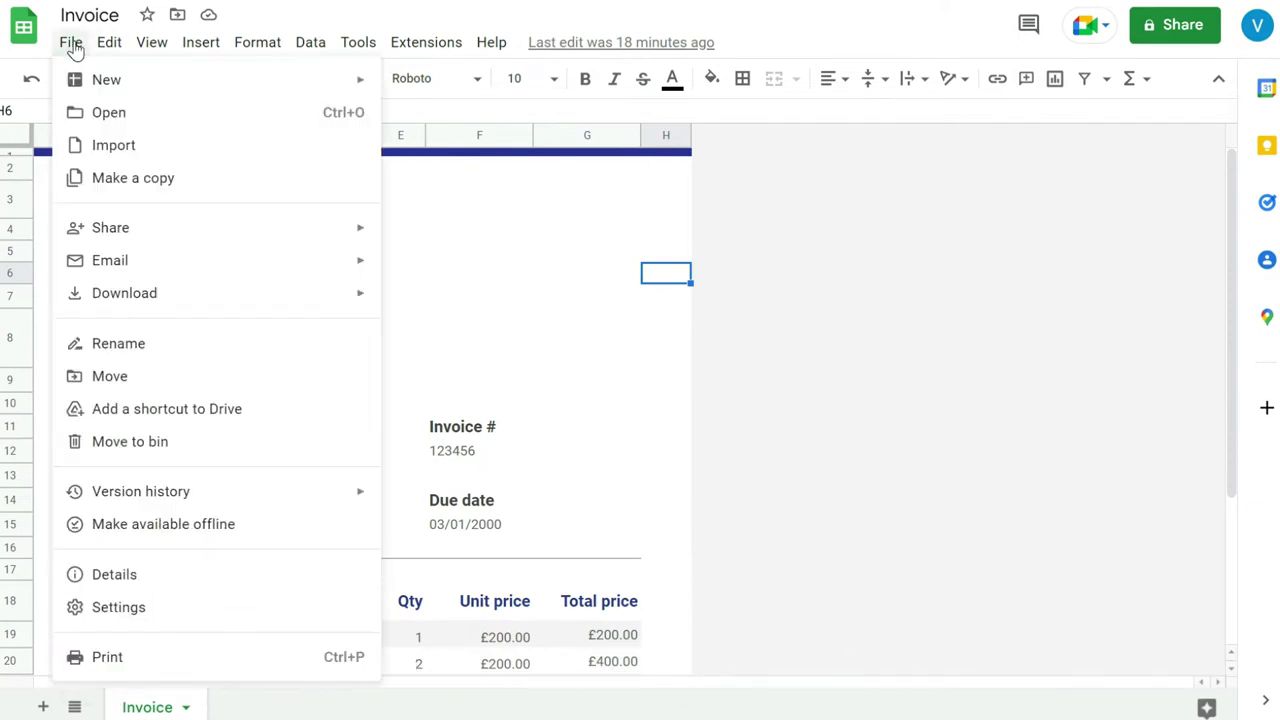
mouse_move(90, 83)
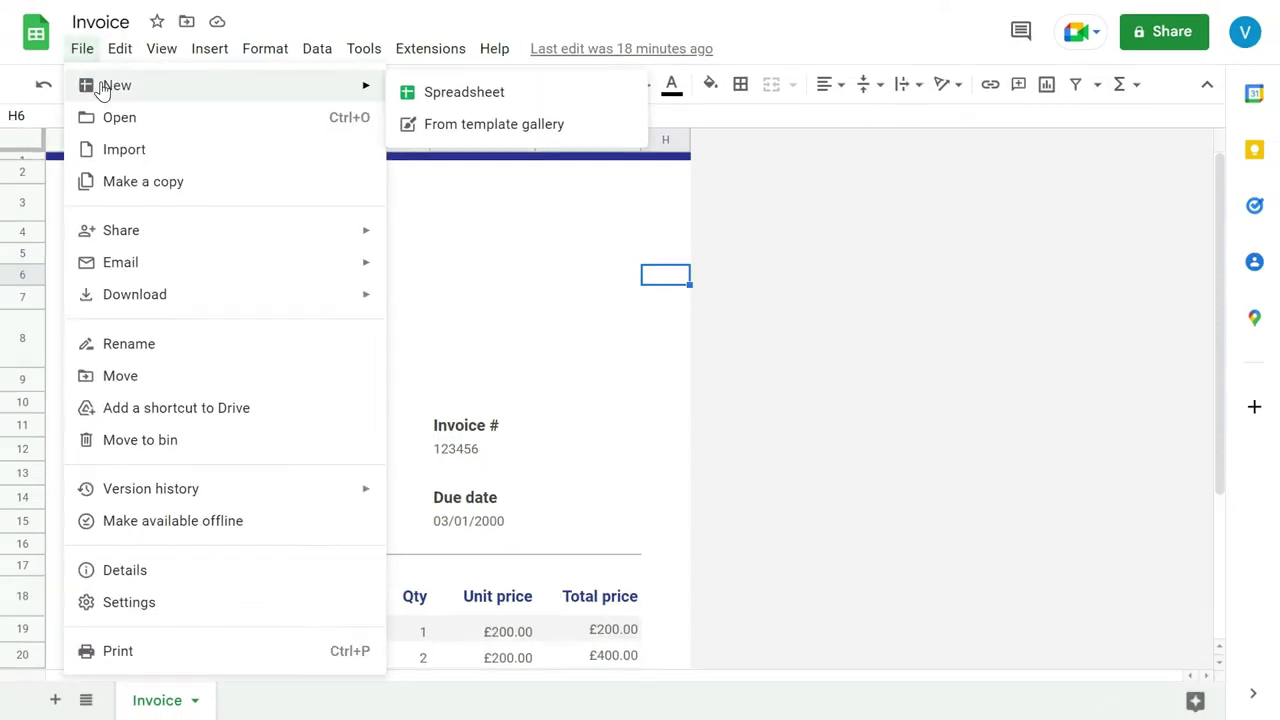
left_click(474, 126)
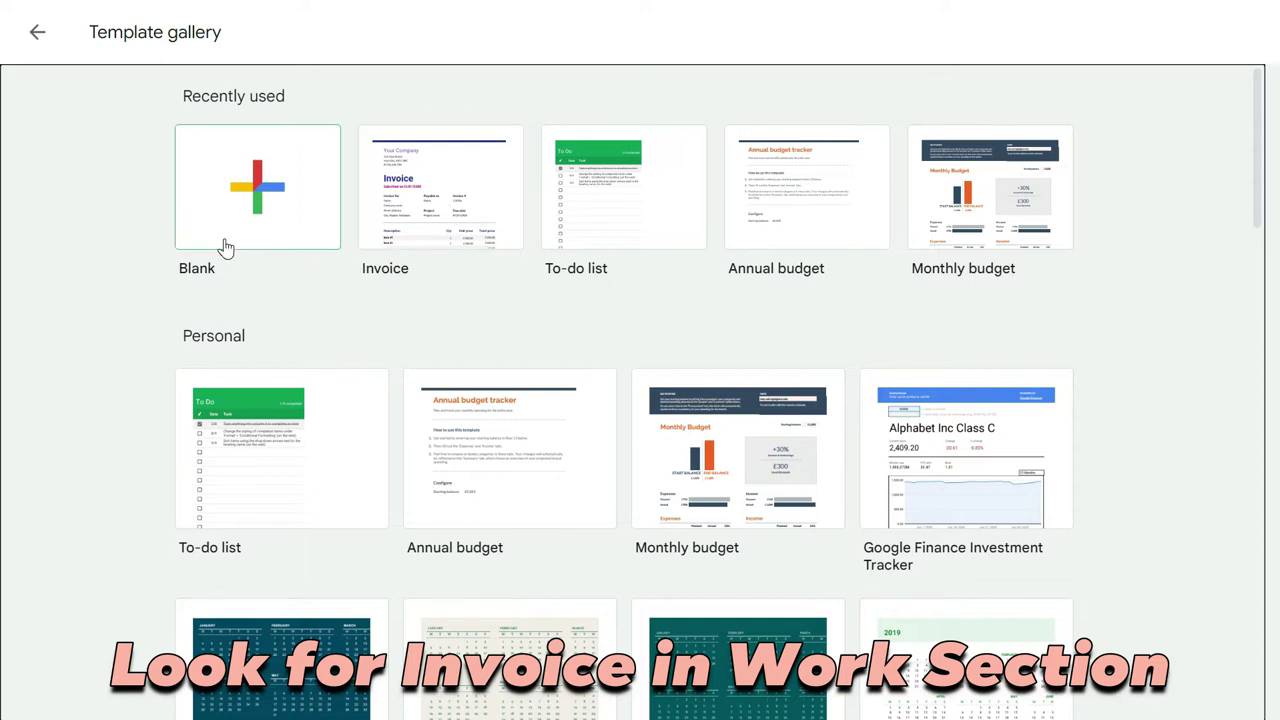
Create a new spreadsheet from the Invoice template in the gallery's Work section.
scroll(109, 249, "down", 1)
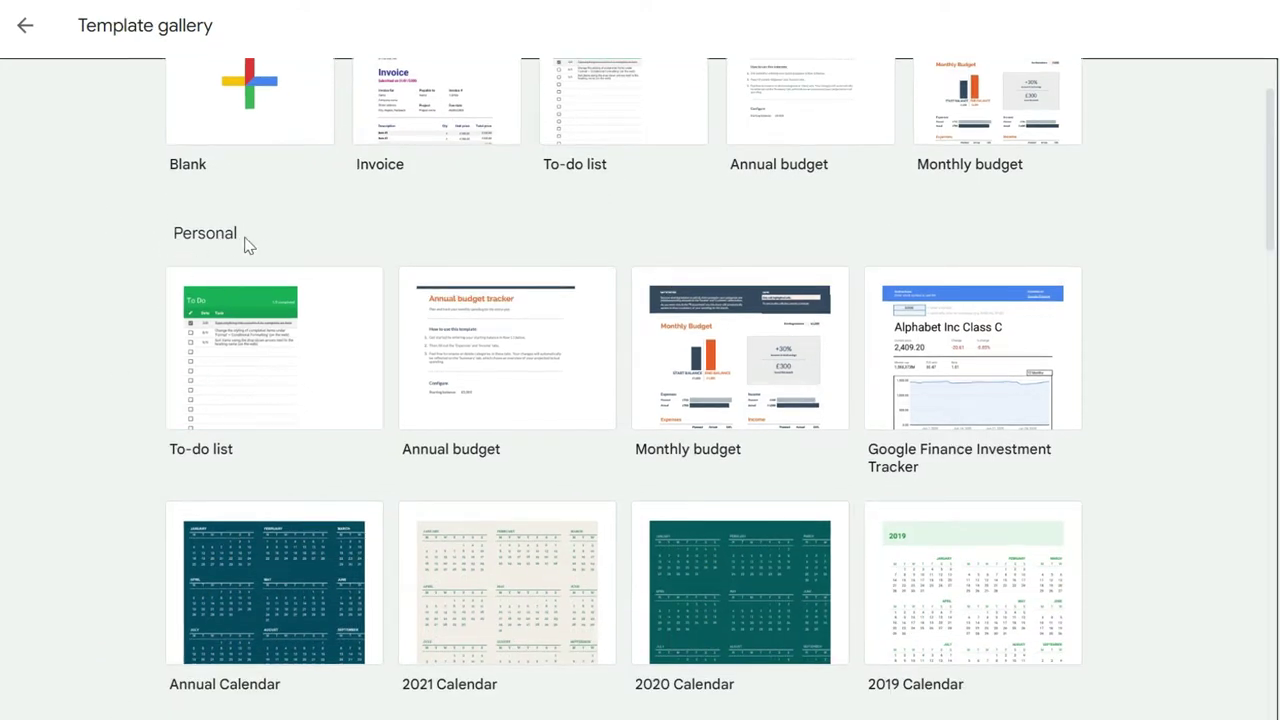
scroll(130, 312, "down", 2)
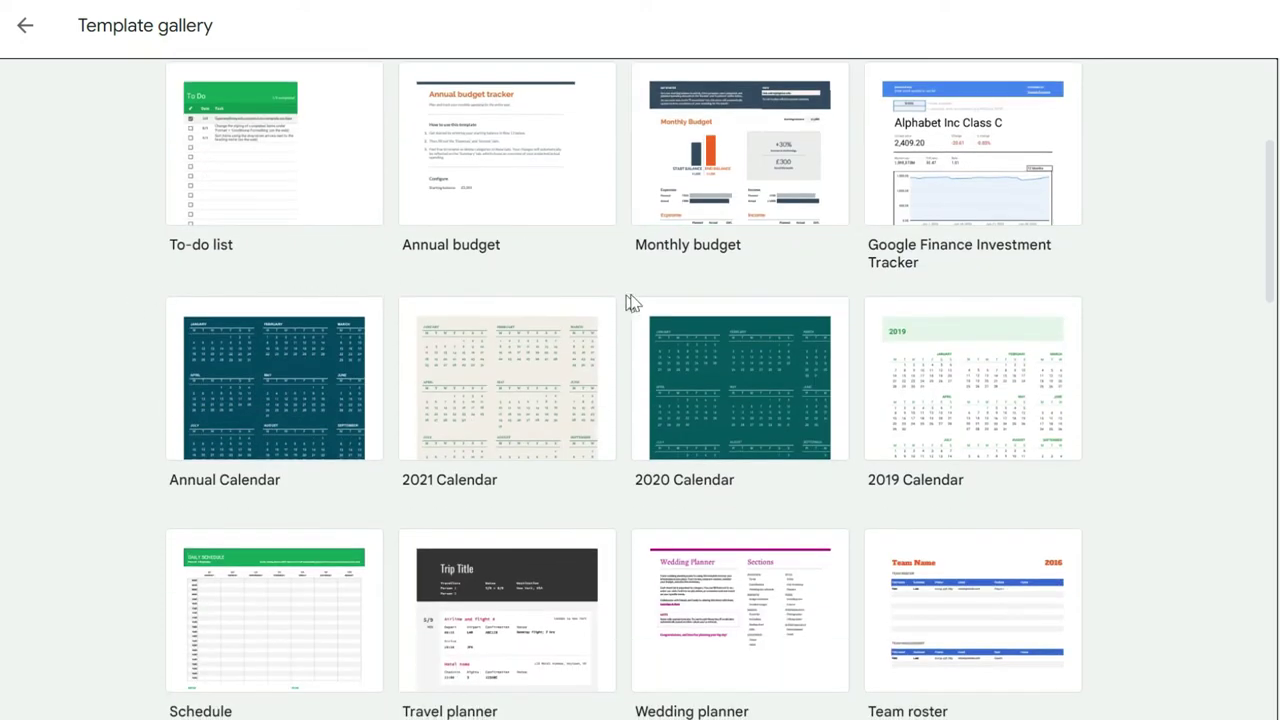
scroll(265, 320, "down", 4)
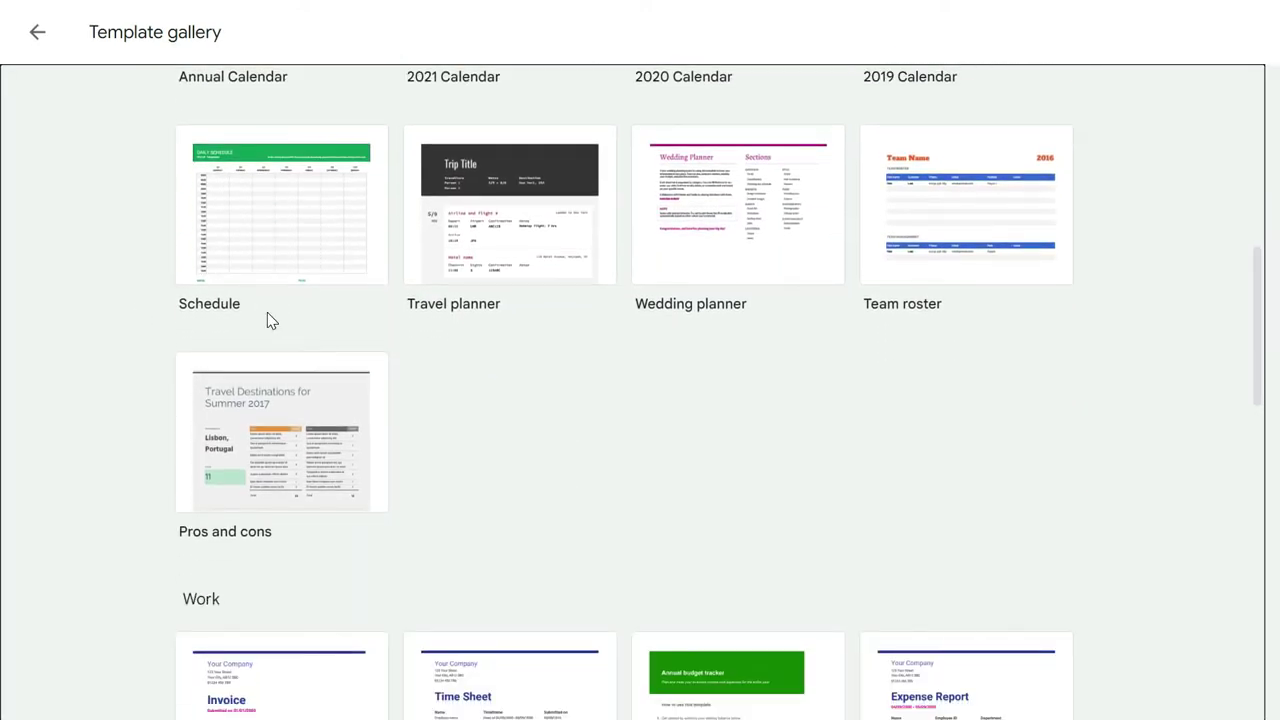
scroll(237, 514, "down", 1)
scroll(180, 500, "down", 2)
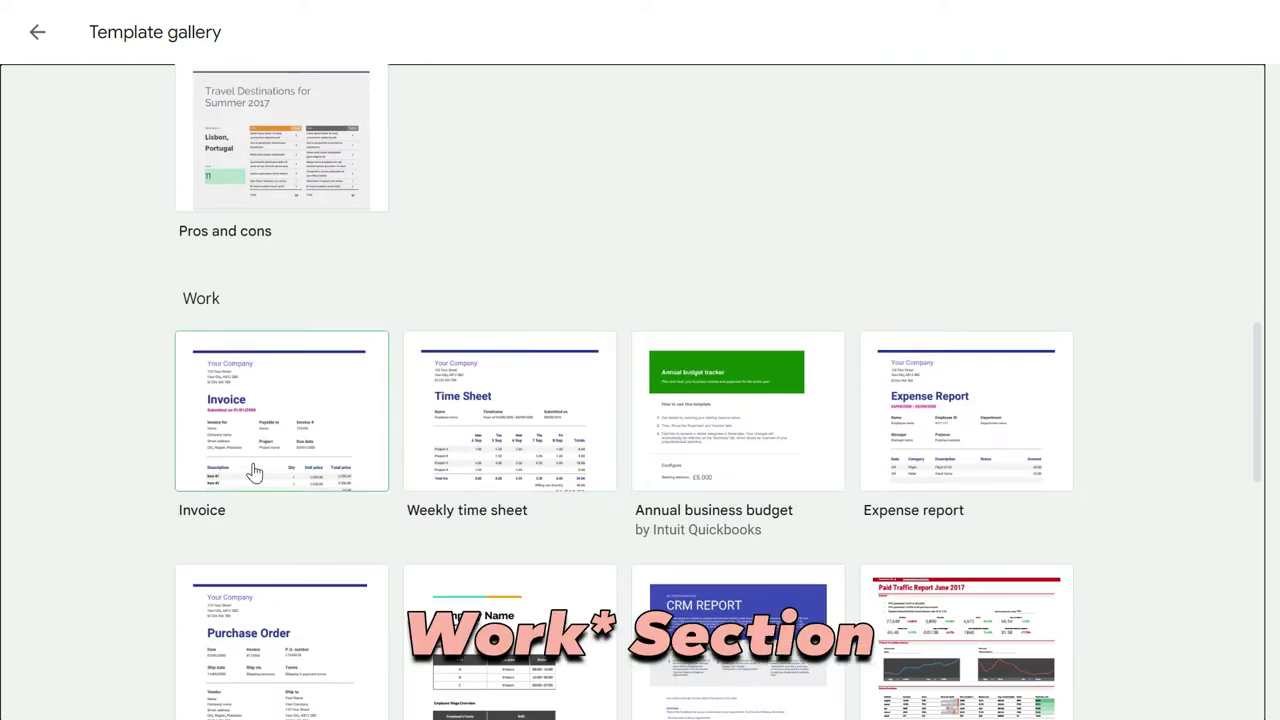
scroll(258, 427, "down", 2)
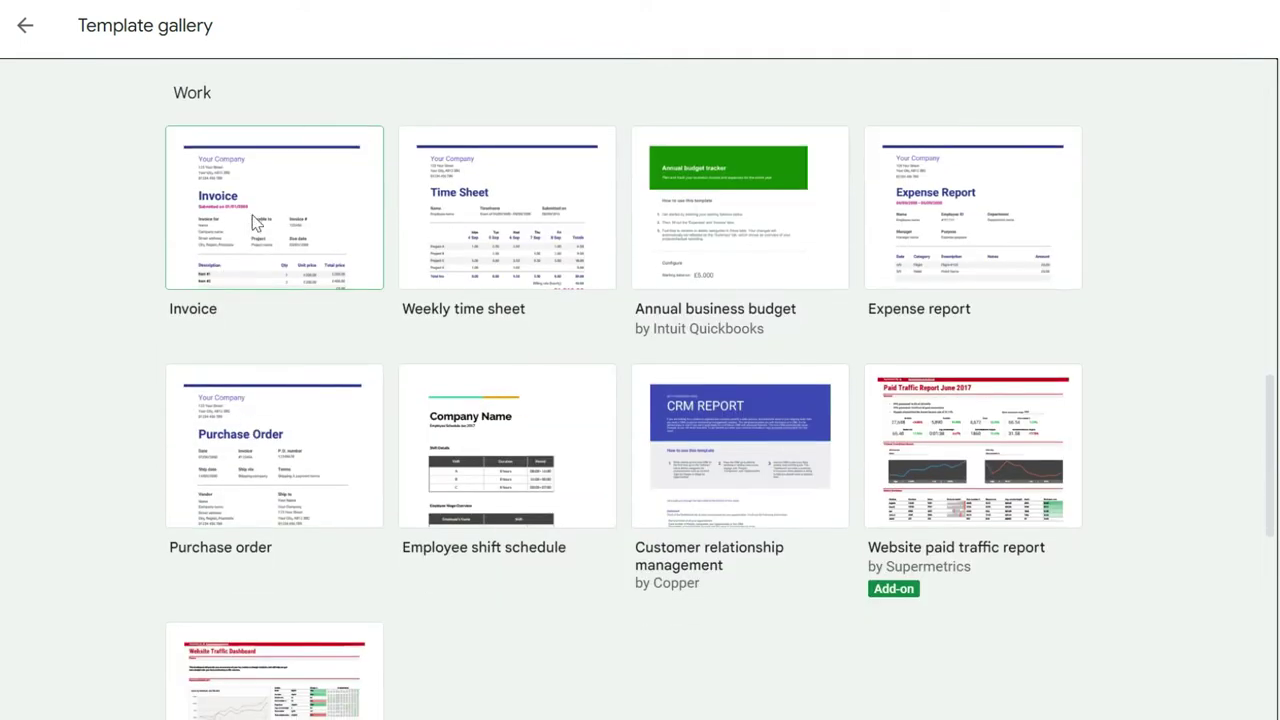
left_click(255, 222)
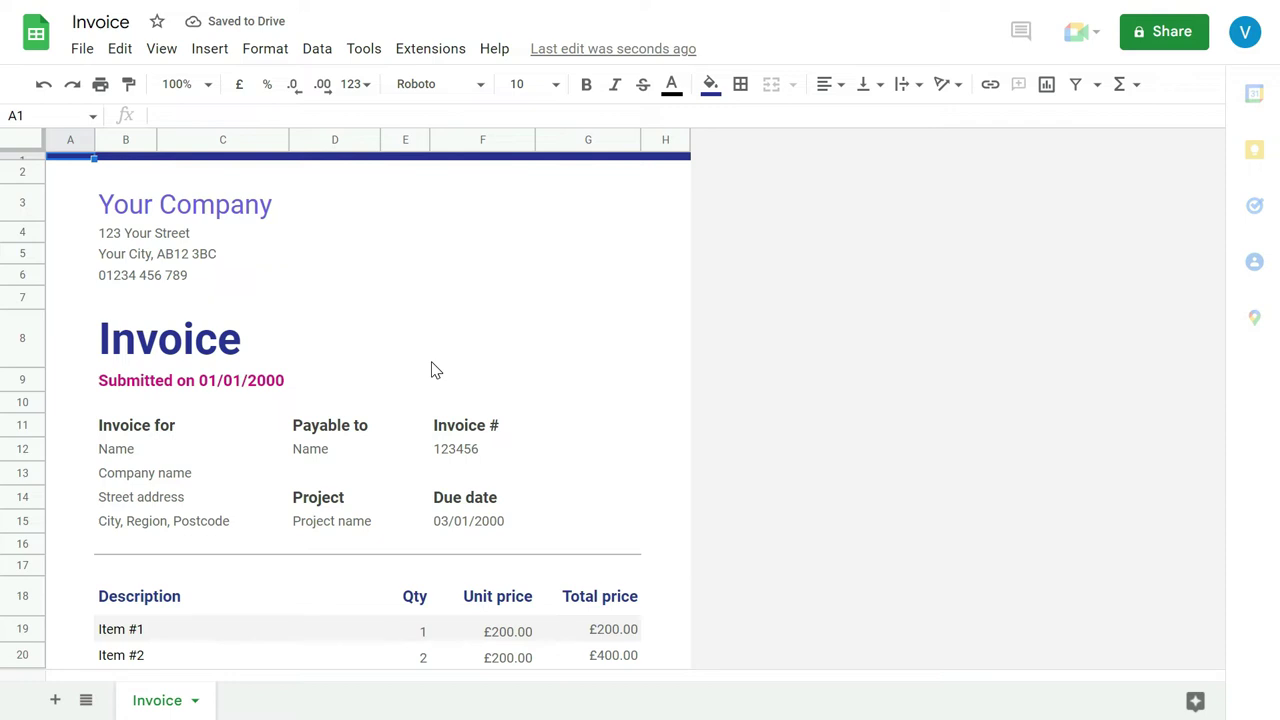
Format the "Your Company" heading in row 3 as bold red text and look over the rest of the invoice.
left_click(171, 212)
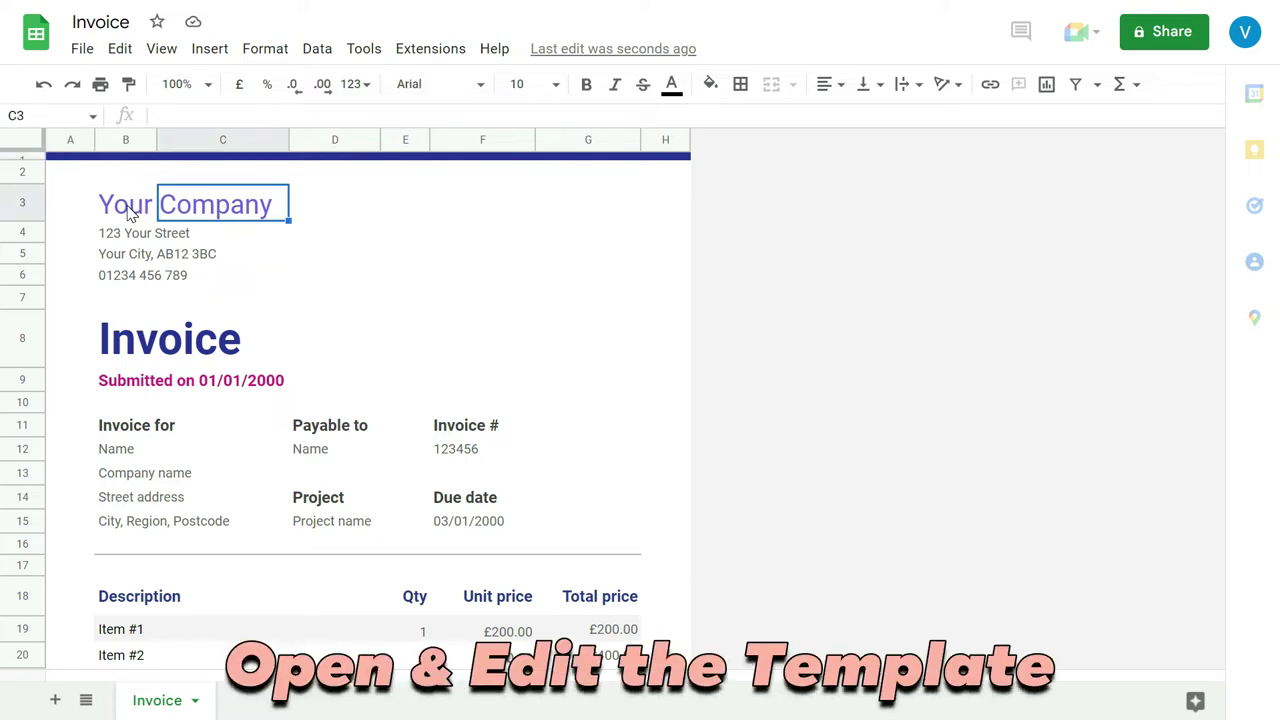
left_click(128, 214)
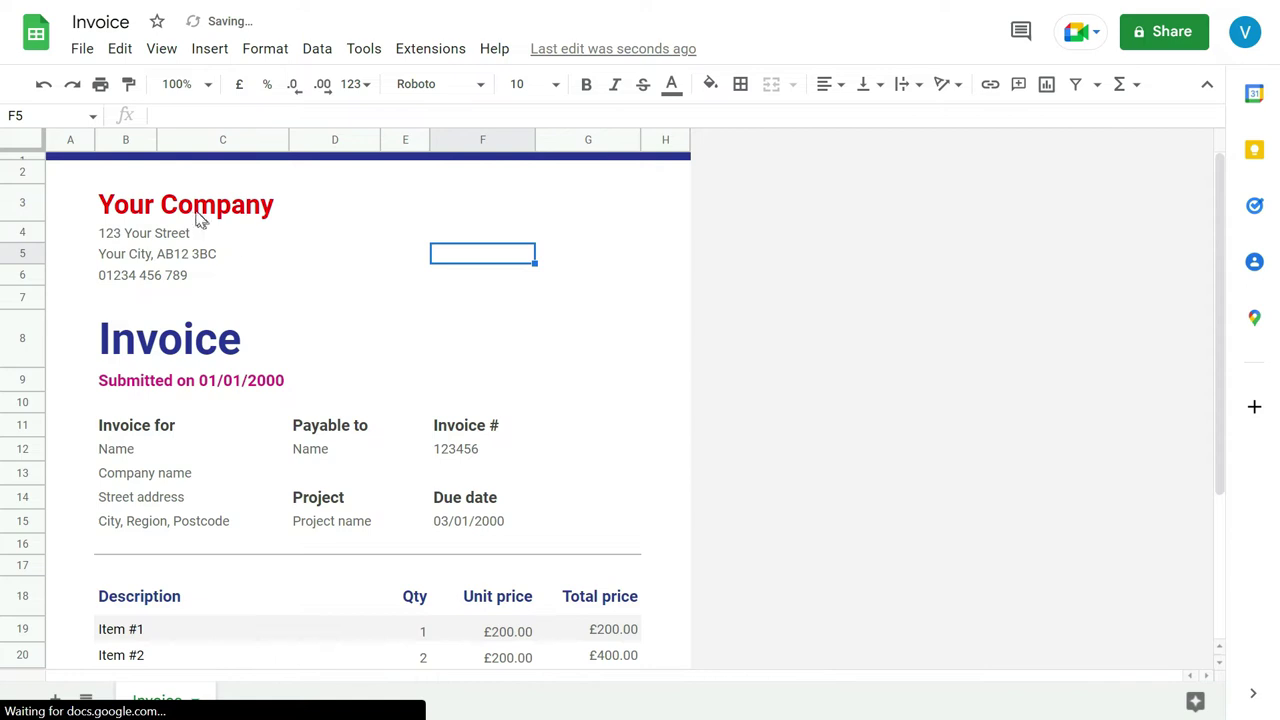
left_click(197, 212)
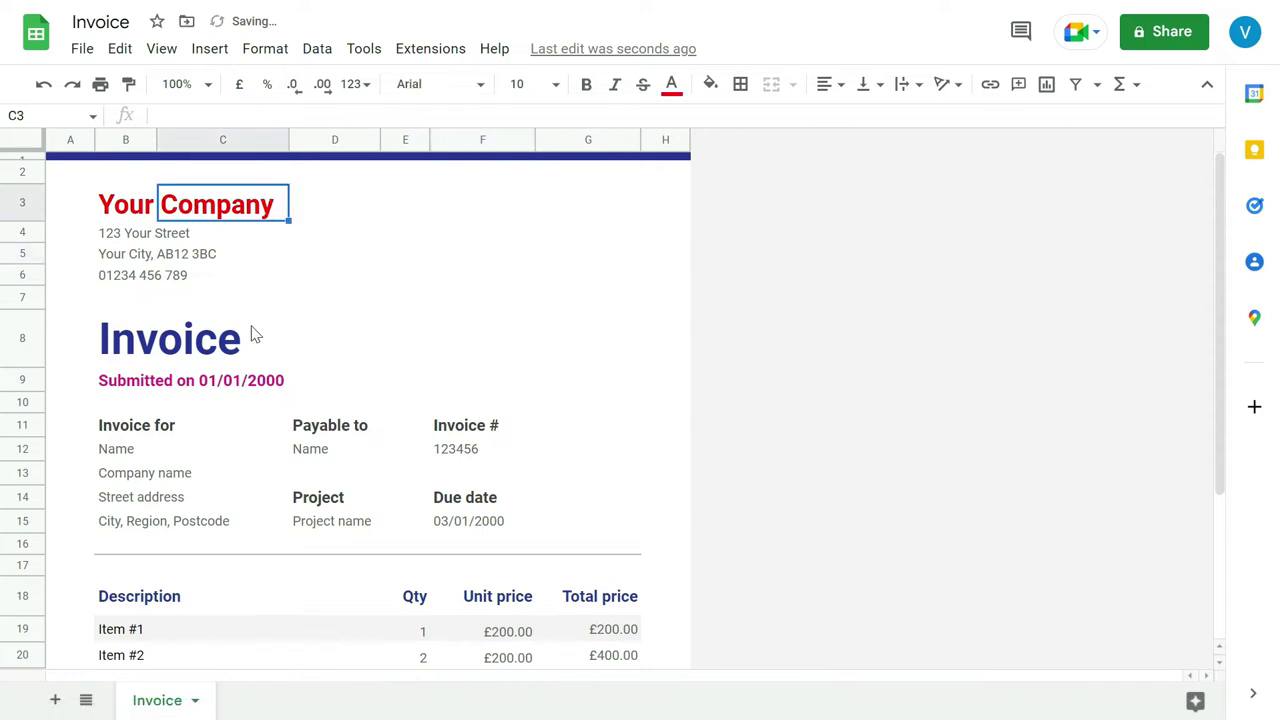
scroll(251, 334, "down", 3)
scroll(390, 381, "up", 3)
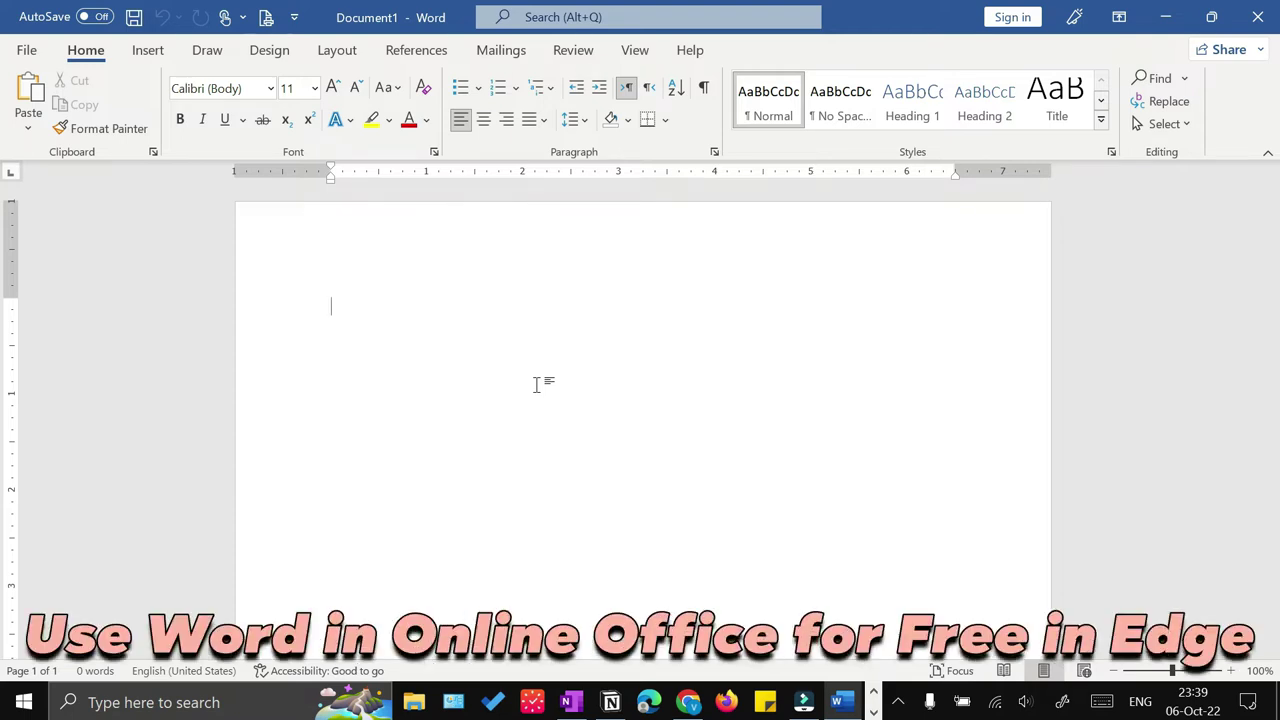
Switch to Word and search the online templates for a new document with "invoice".
left_click(15, 45)
left_click(42, 140)
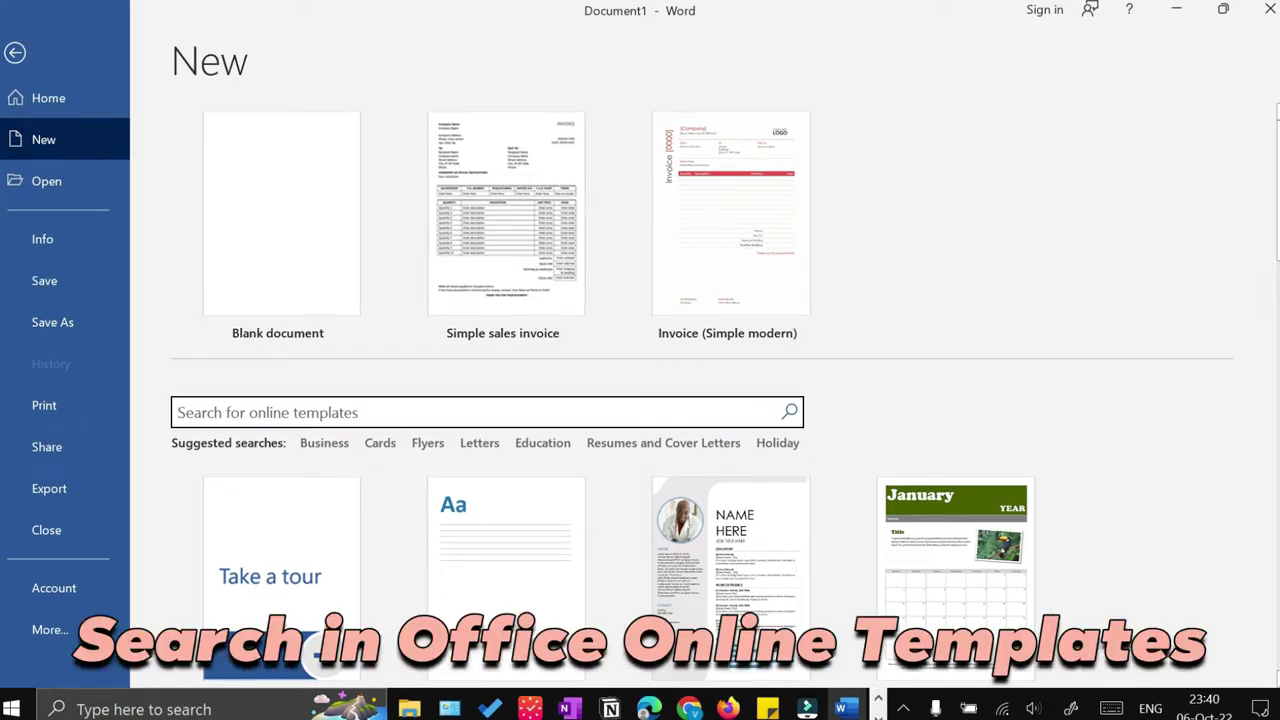
left_click(188, 411)
type("invoice")
key("Return")
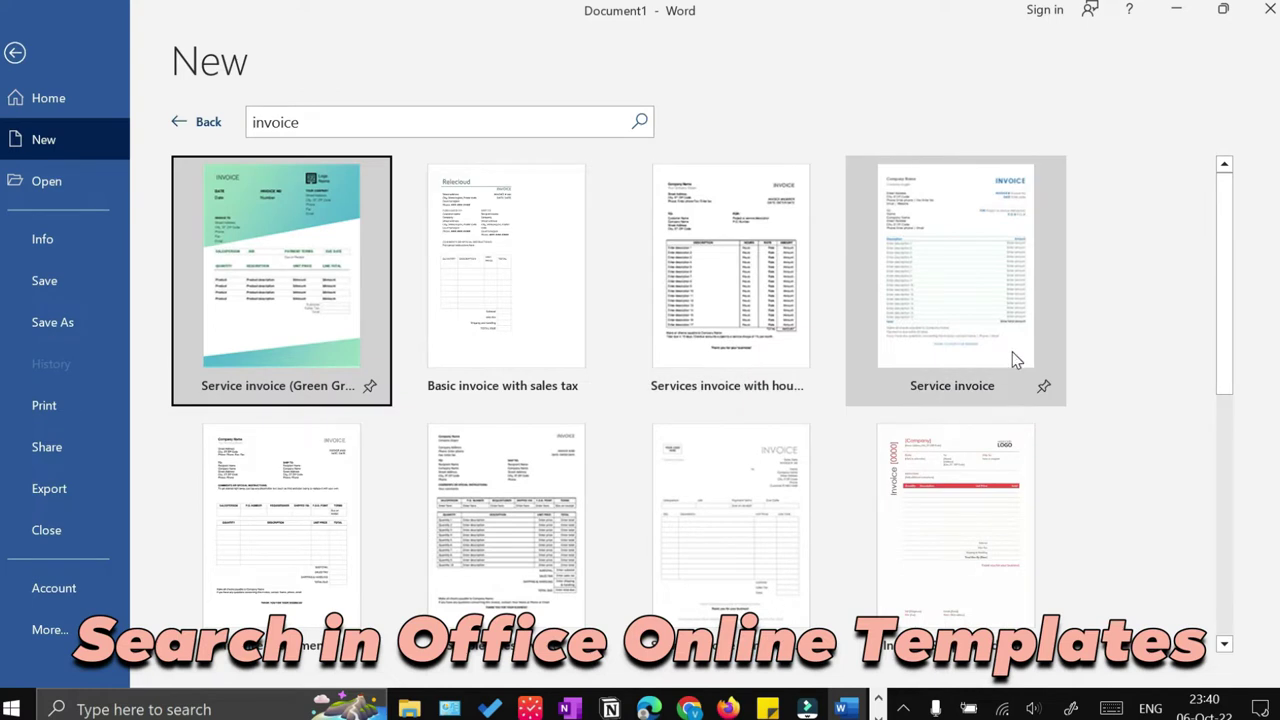
Browse the invoice templates and create a document from Invoice (Timeless design).
scroll(1012, 352, "down", 3)
scroll(1012, 358, "down", 2)
scroll(1004, 360, "up", 5)
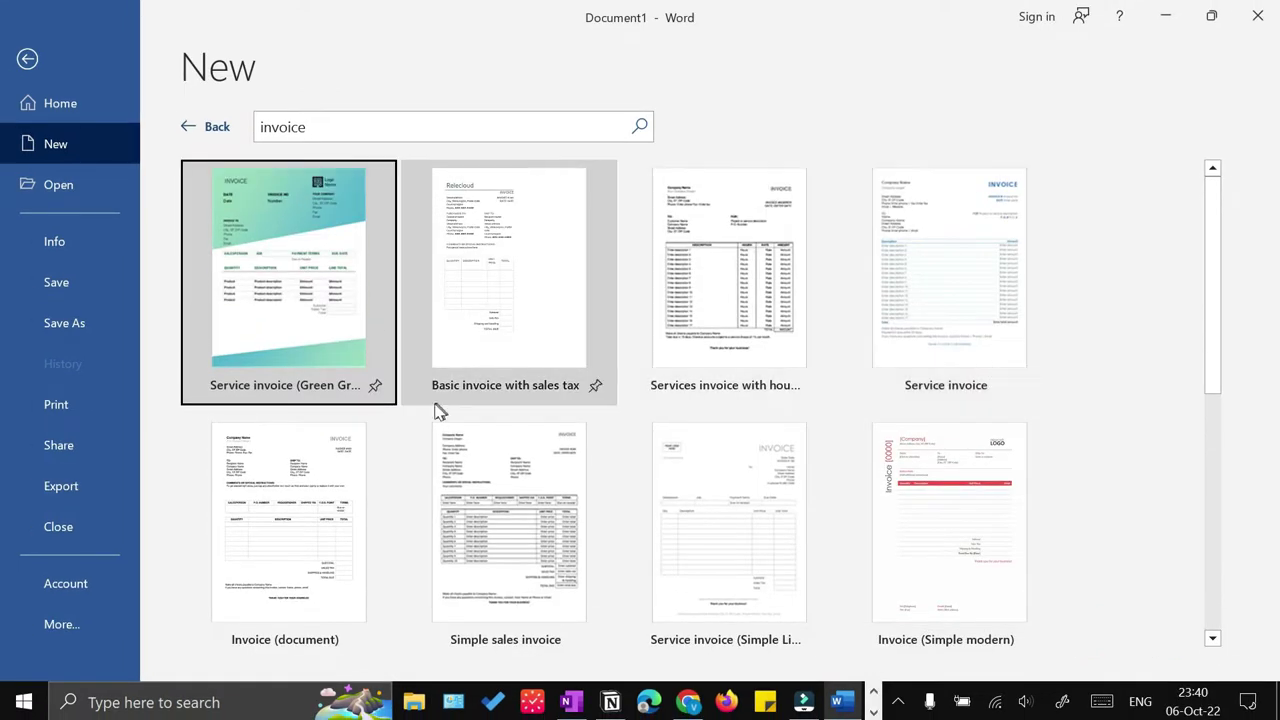
scroll(417, 415, "down", 2)
scroll(418, 420, "down", 3)
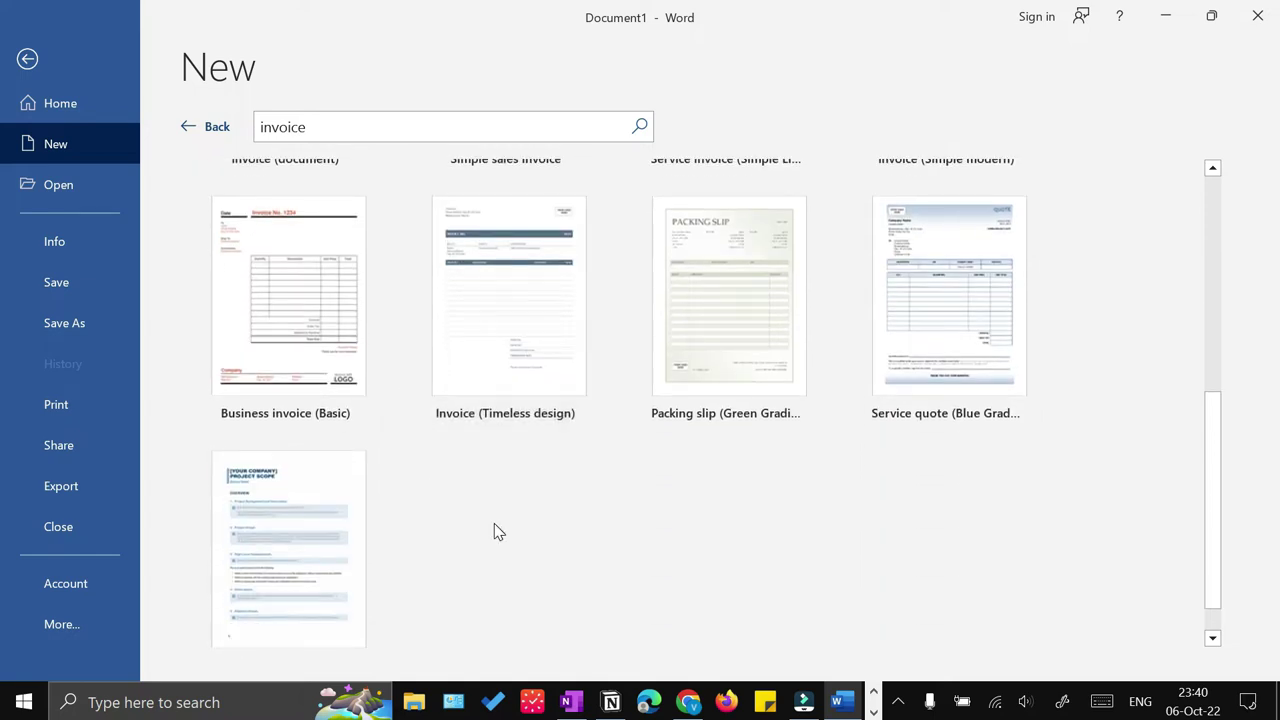
scroll(495, 530, "up", 3)
scroll(495, 532, "down", 3)
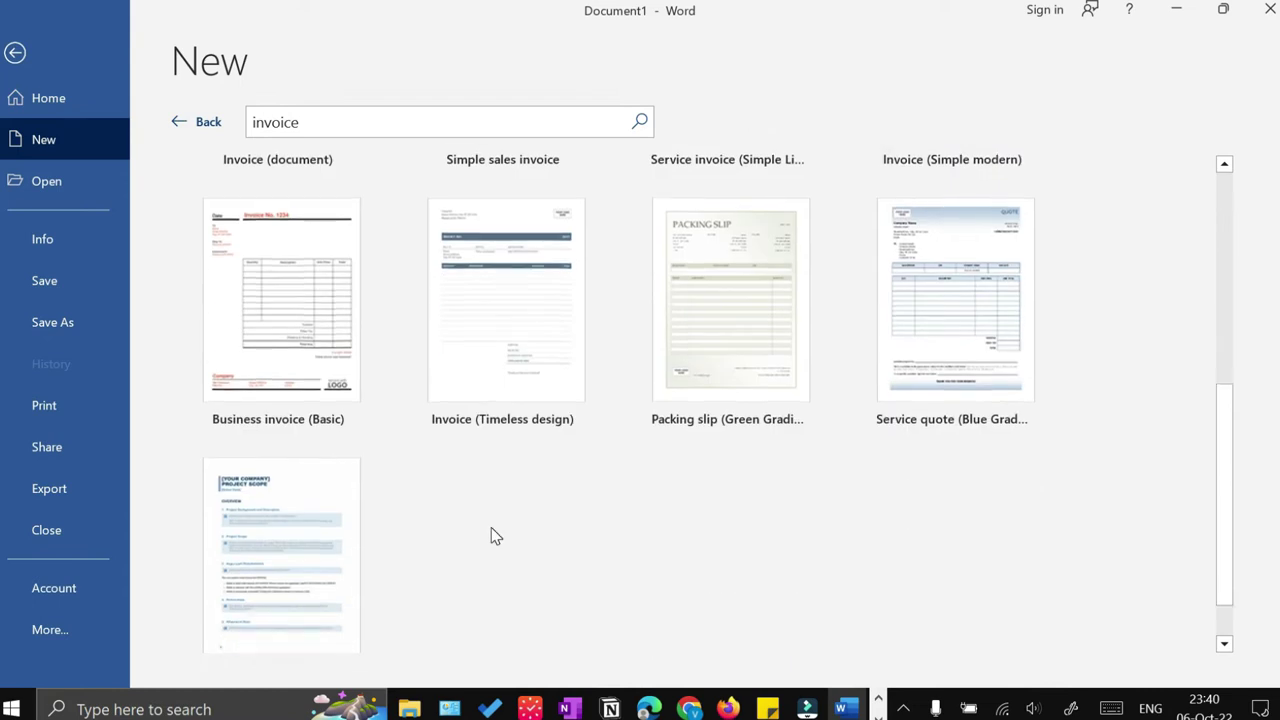
left_click(507, 298)
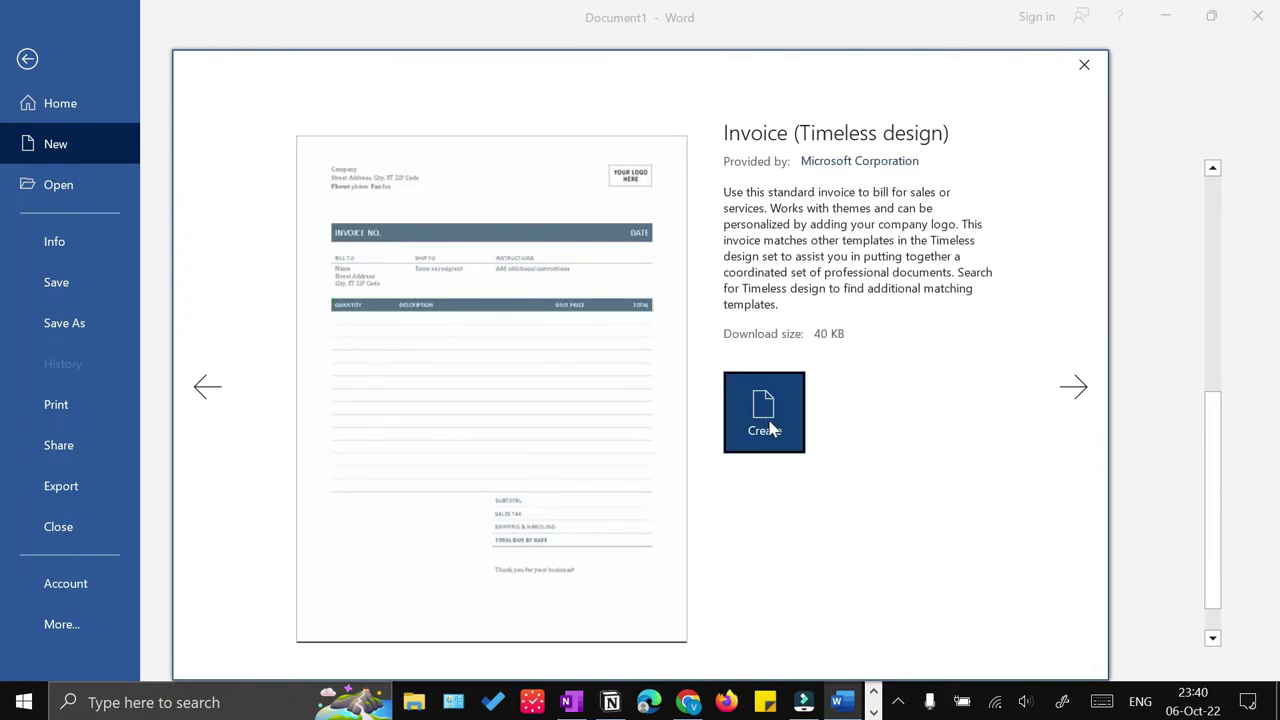
left_click(764, 420)
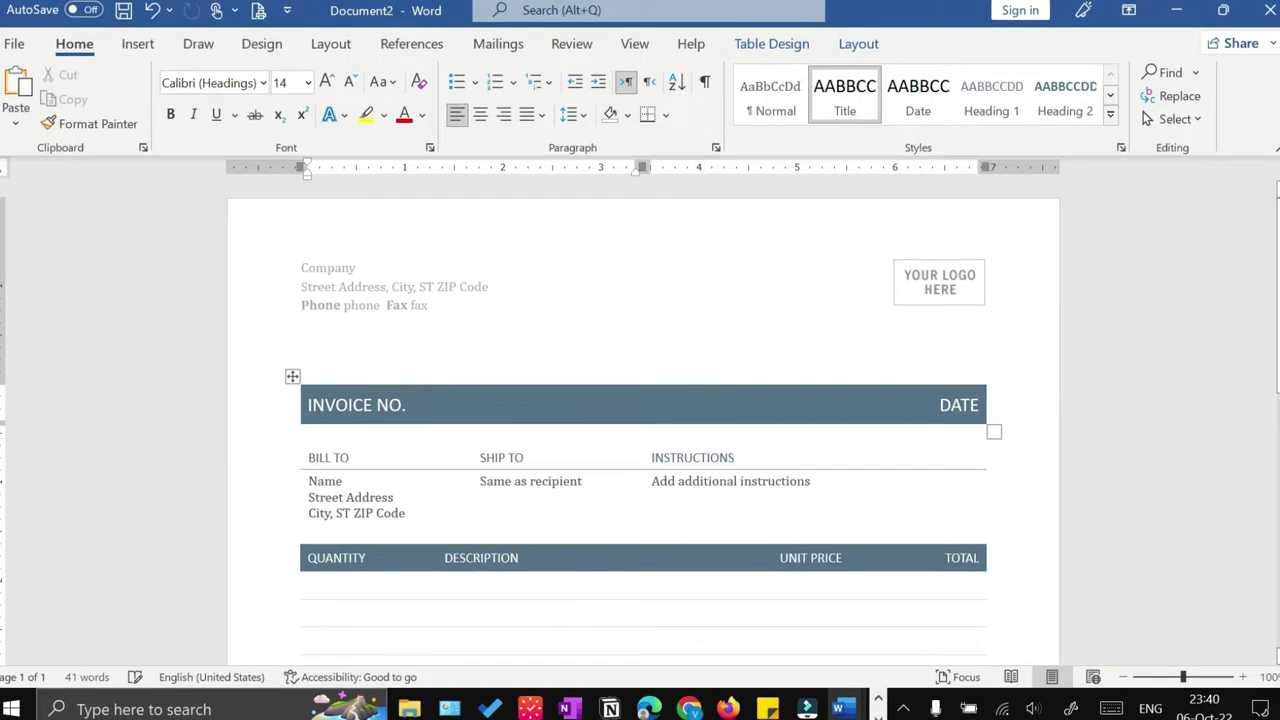
Examine the new invoice document's company details, logo placeholder, invoice number and date banner, item table and totals section.
scroll(640, 418, "down", 1)
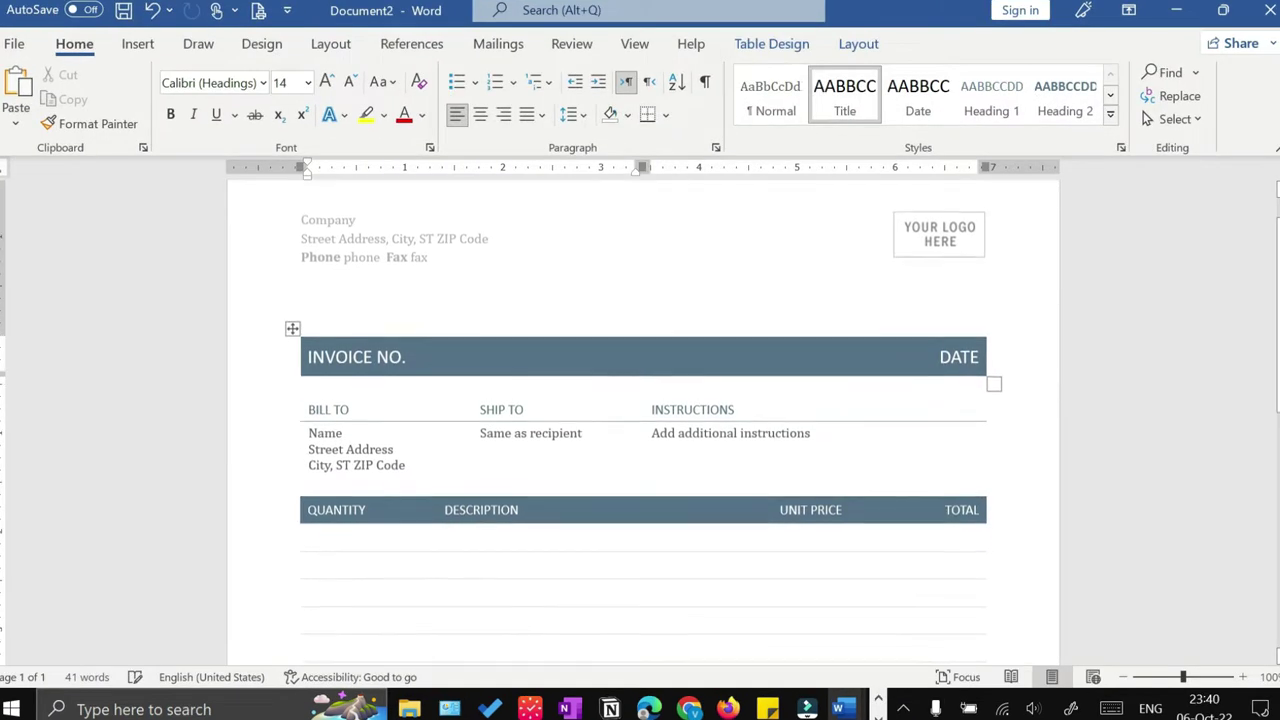
left_click(940, 234)
left_click(348, 258)
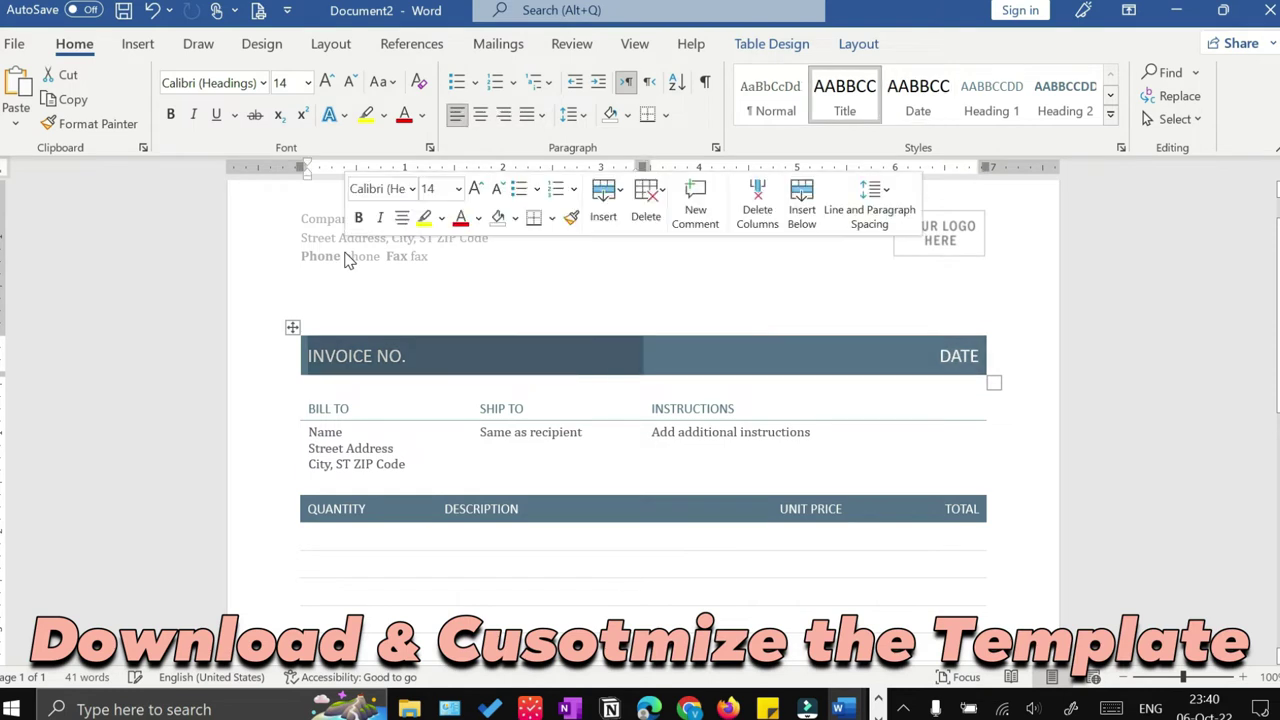
scroll(340, 248, "down", 1)
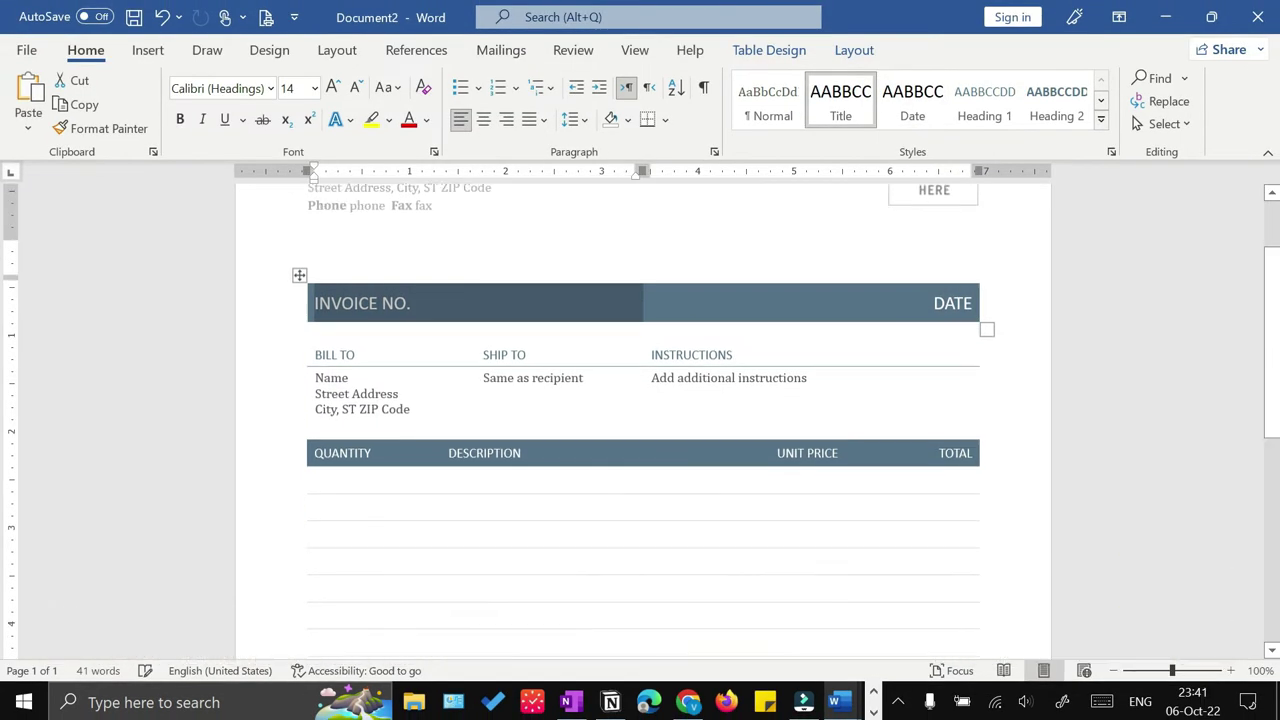
scroll(640, 420, "down", 7)
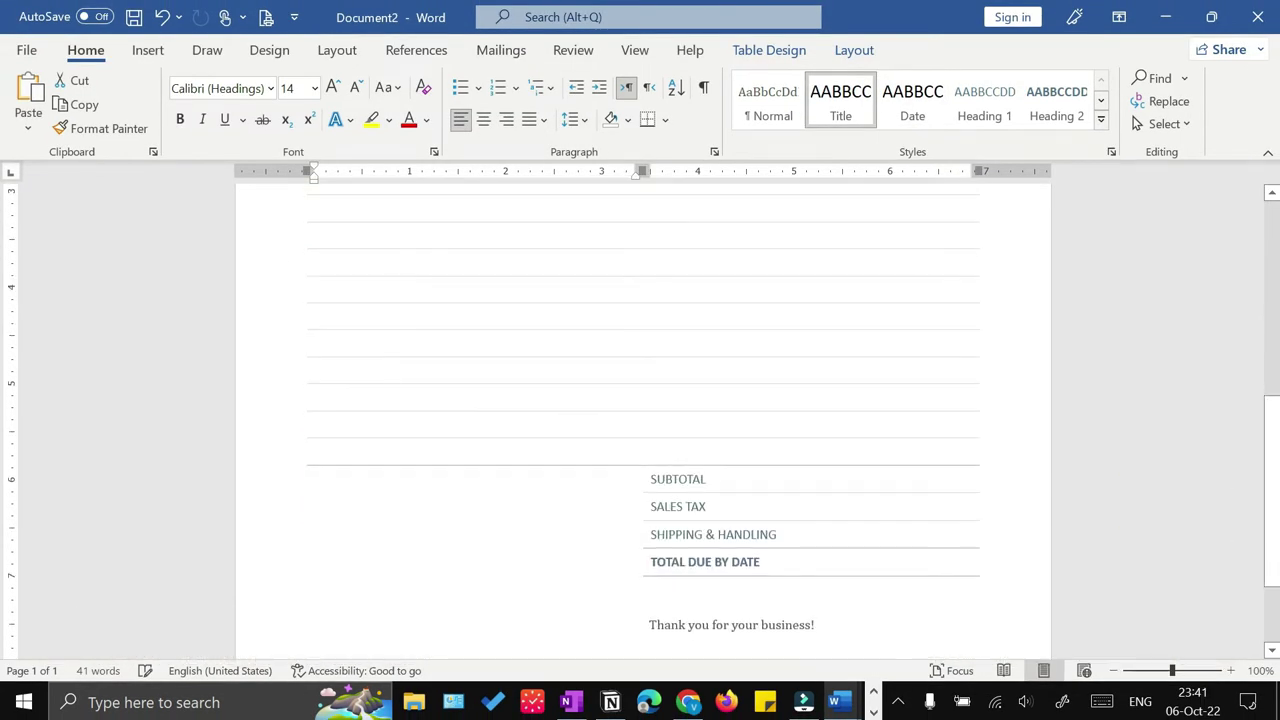
scroll(497, 463, "down", 2)
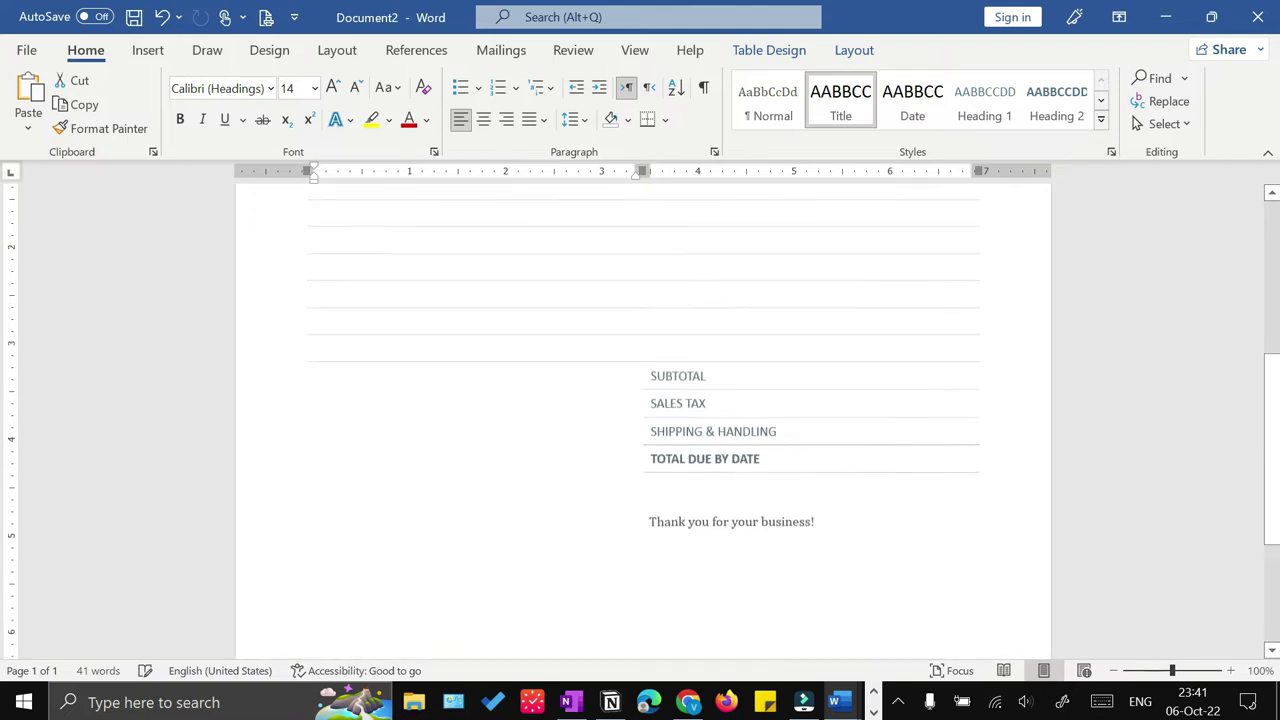
scroll(640, 420, "up", 5)
scroll(640, 420, "up", 6)
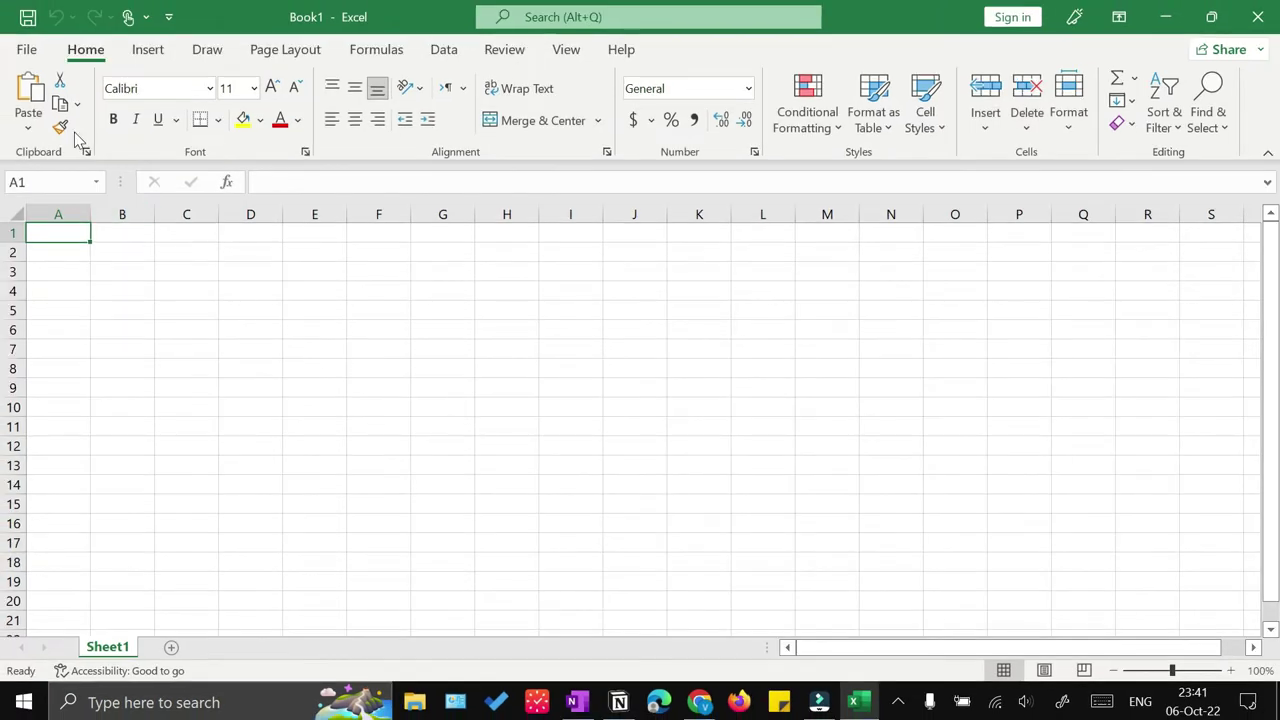
Switch to Excel and search the online templates for a new workbook with "invoice".
left_click(26, 47)
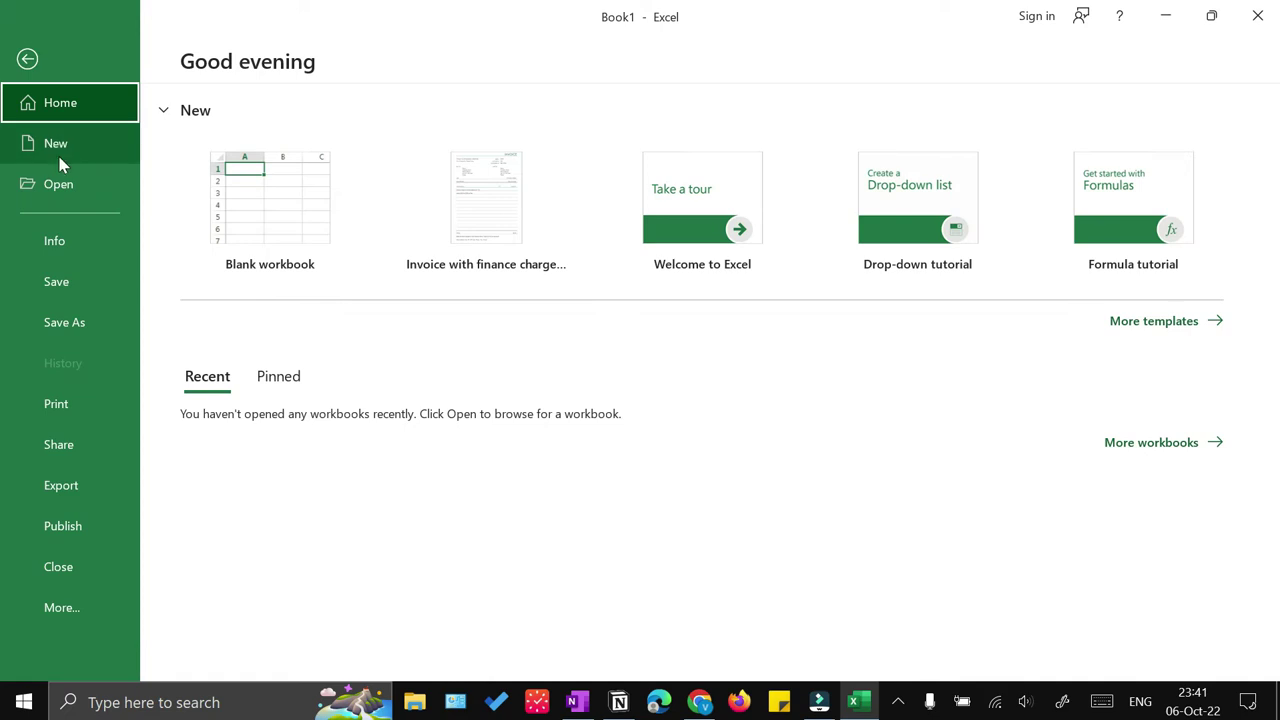
left_click(57, 145)
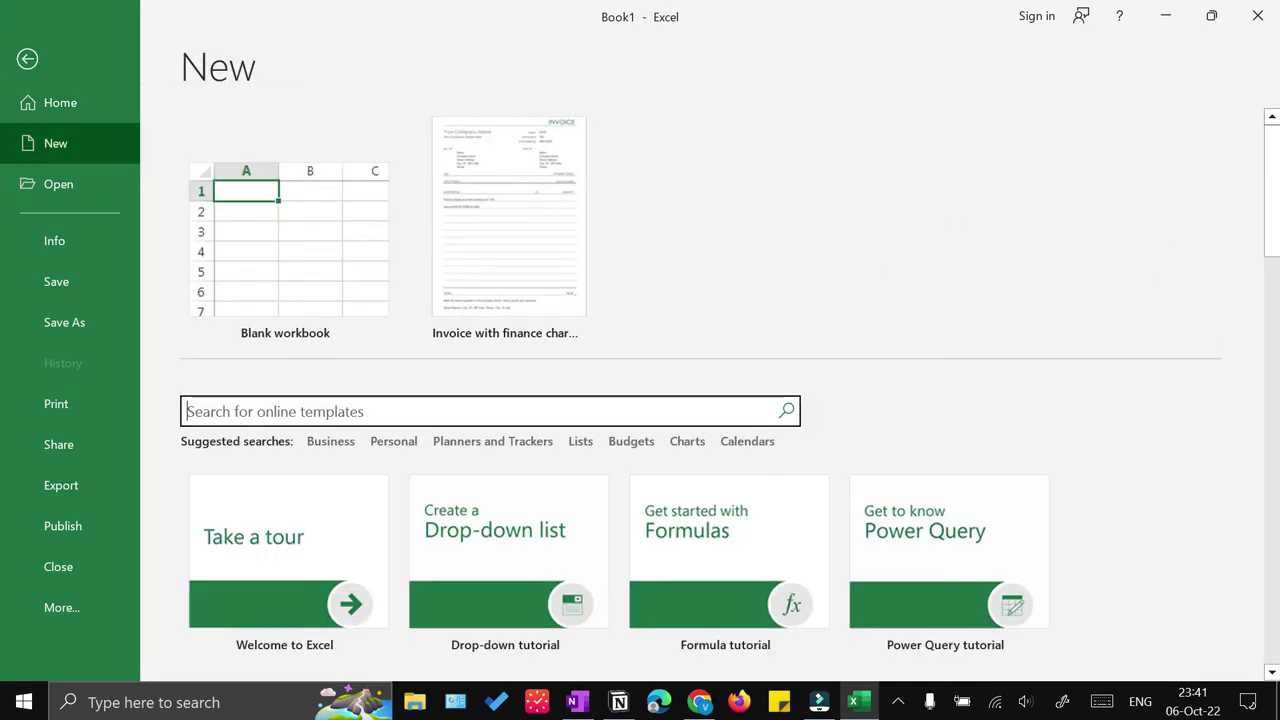
type("invoice")
key("Return")
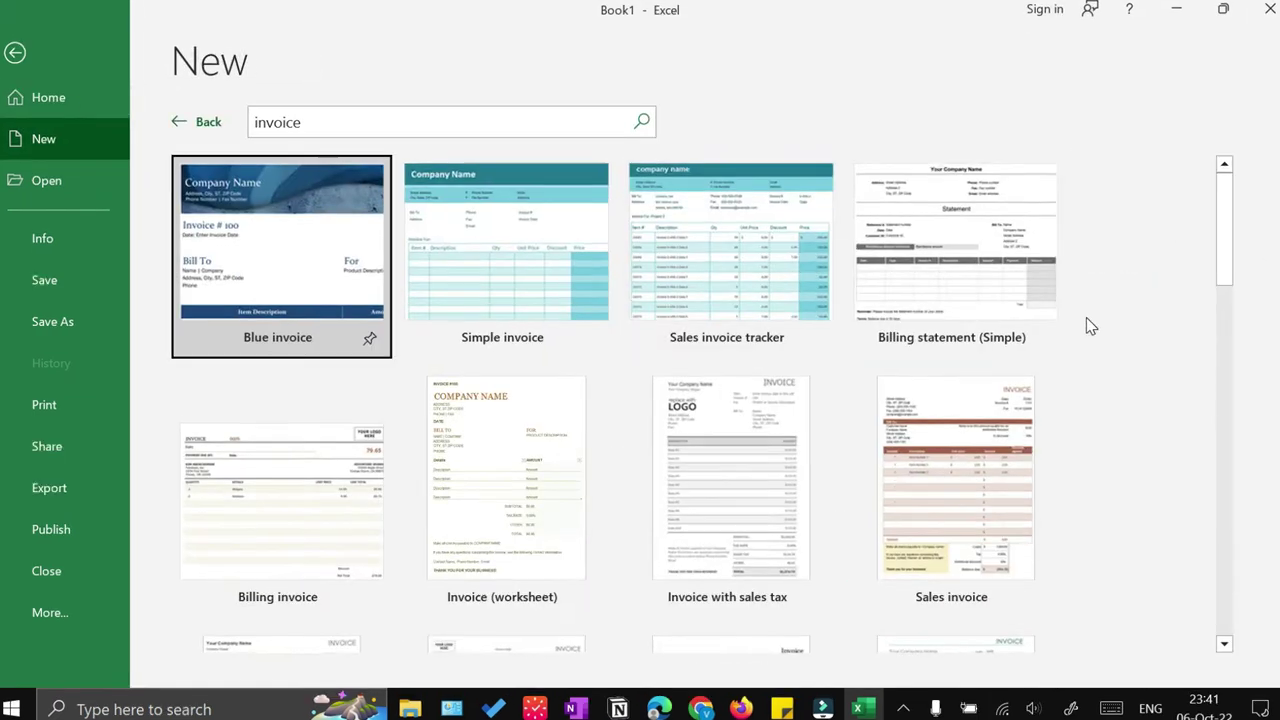
Browse the Excel invoice templates and create a workbook from Billing statement (Simple).
scroll(1088, 322, "down", 5)
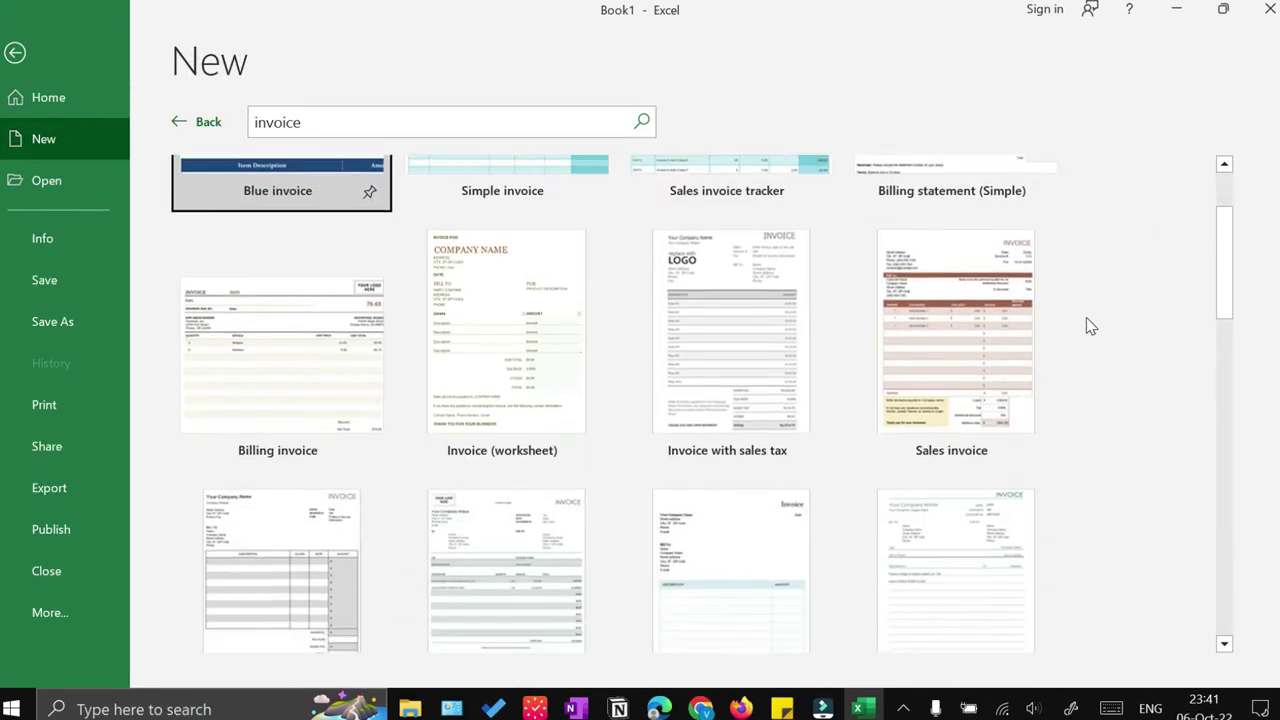
scroll(1090, 326, "down", 10)
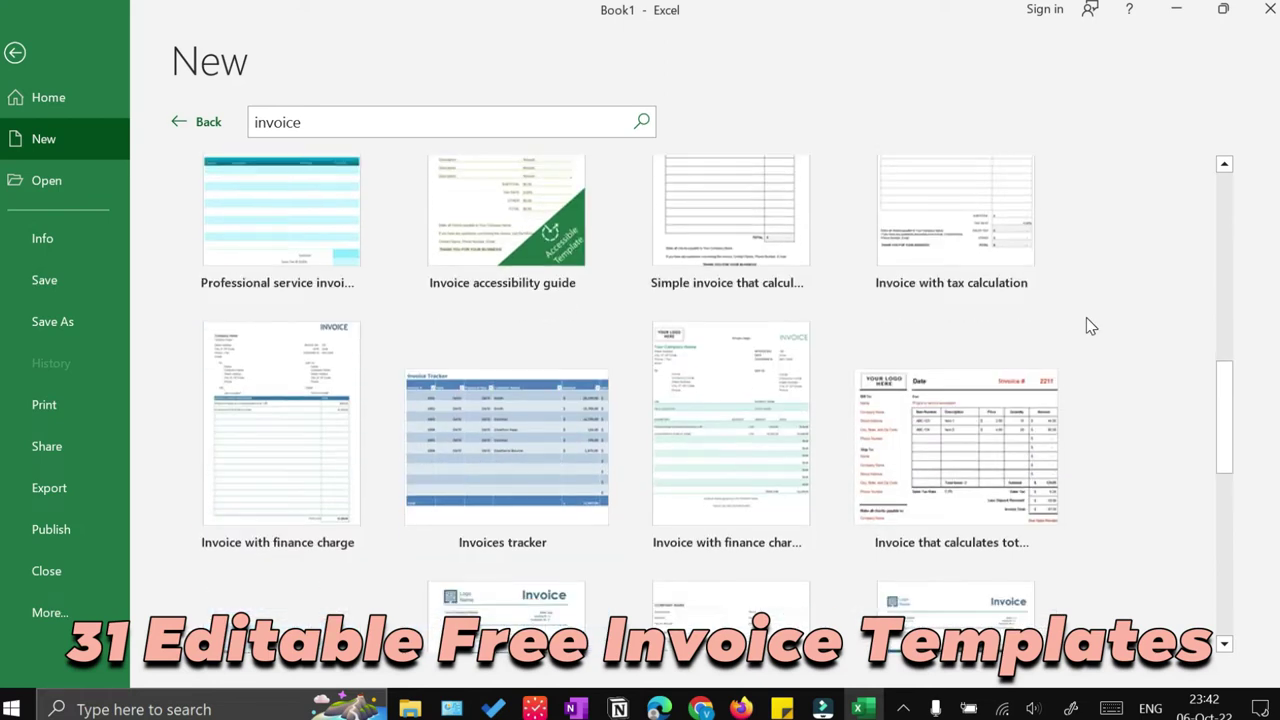
scroll(1086, 317, "down", 6)
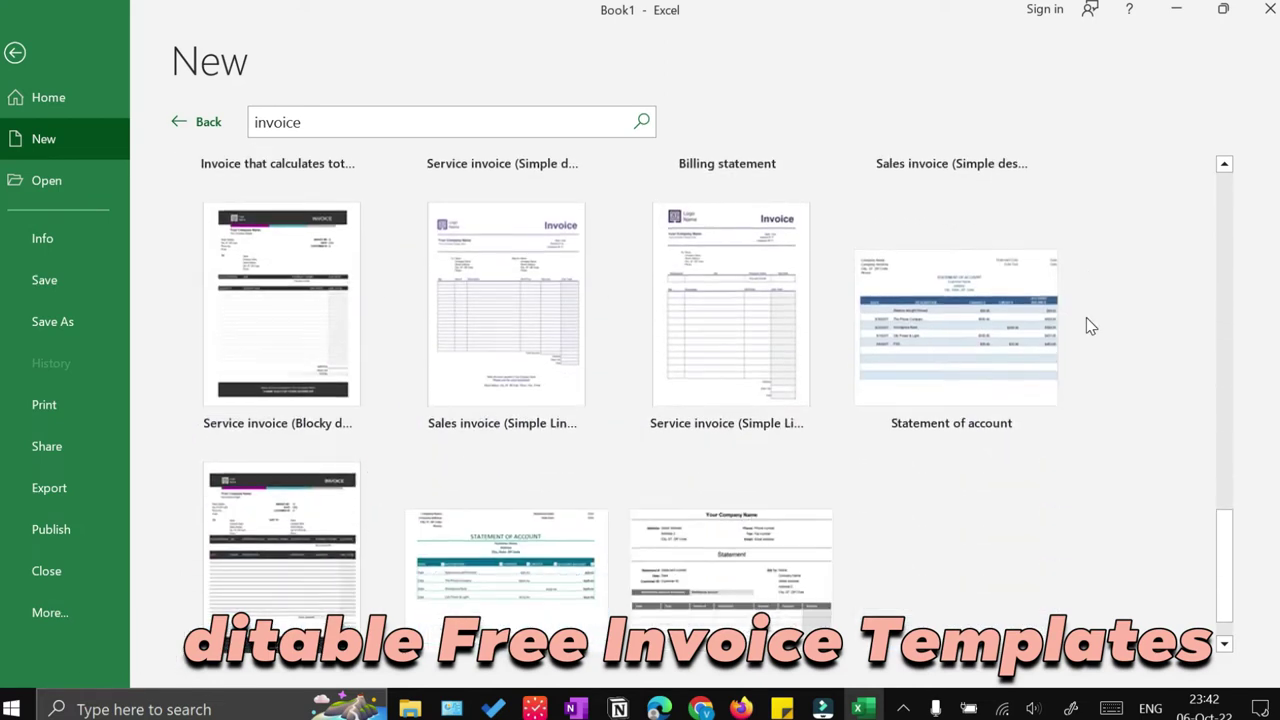
scroll(1077, 319, "up", 8)
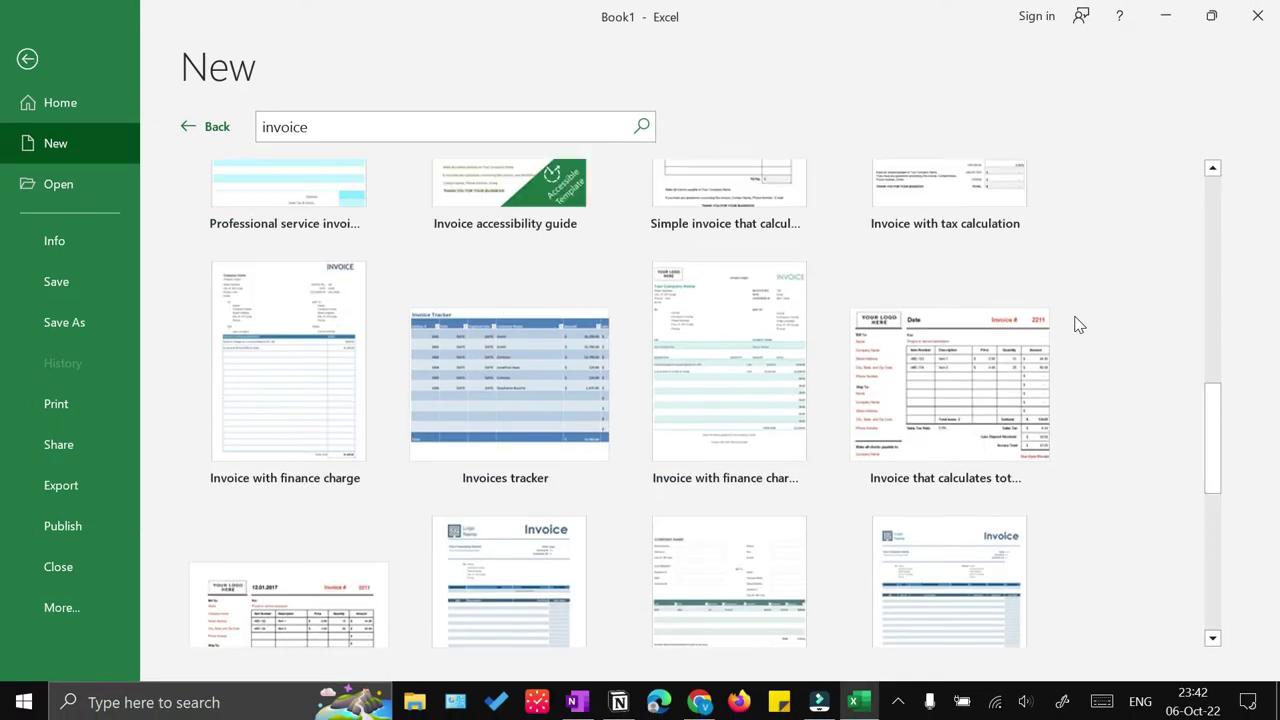
scroll(1078, 325, "up", 10)
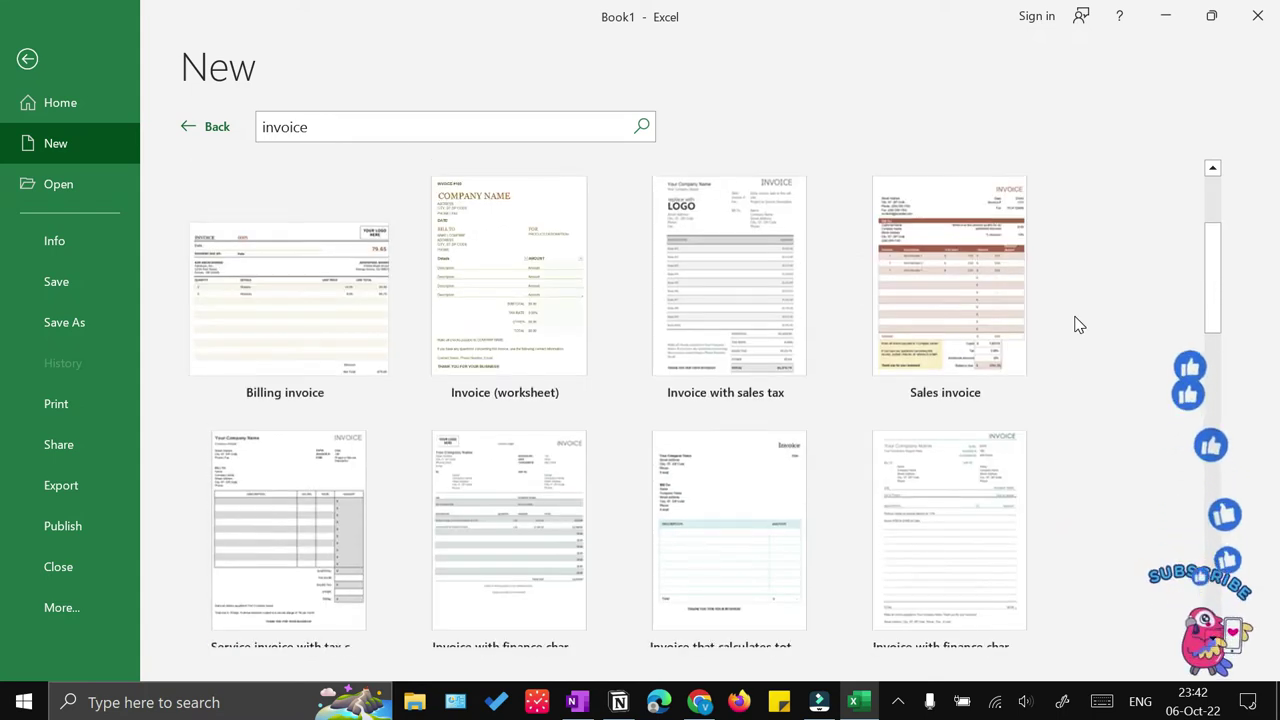
scroll(1078, 324, "down", 2)
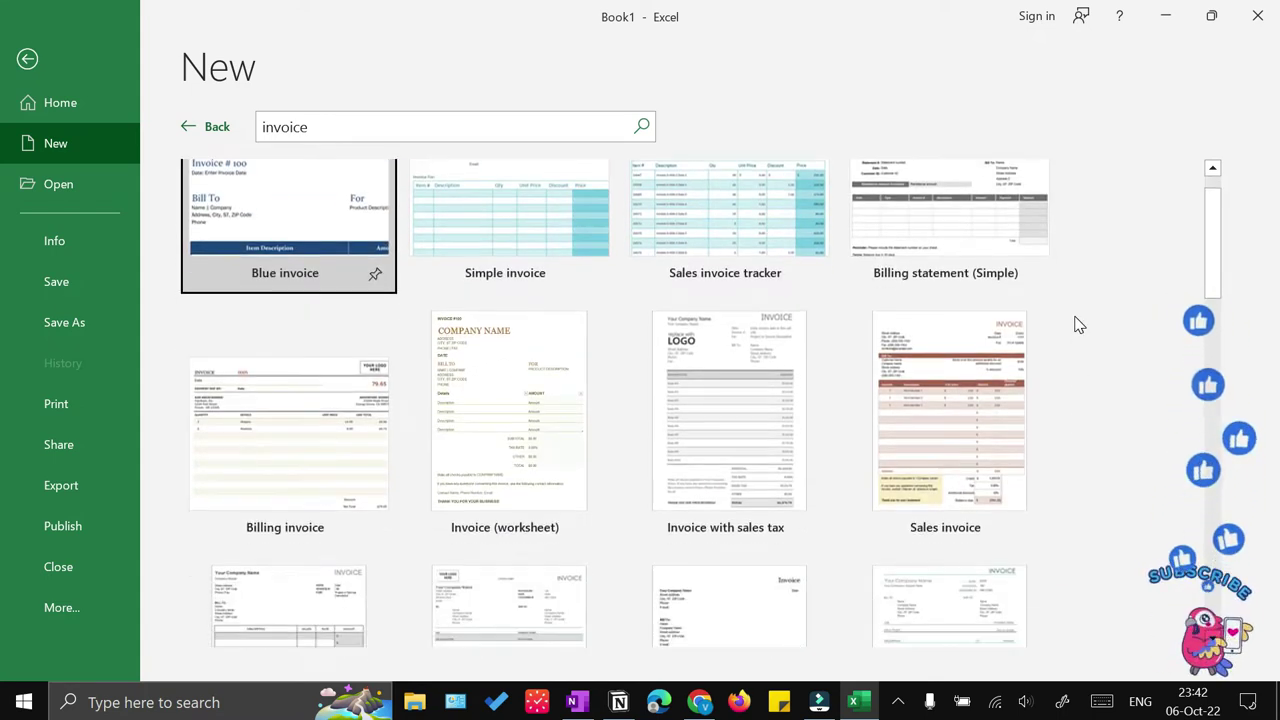
scroll(1078, 324, "up", 2)
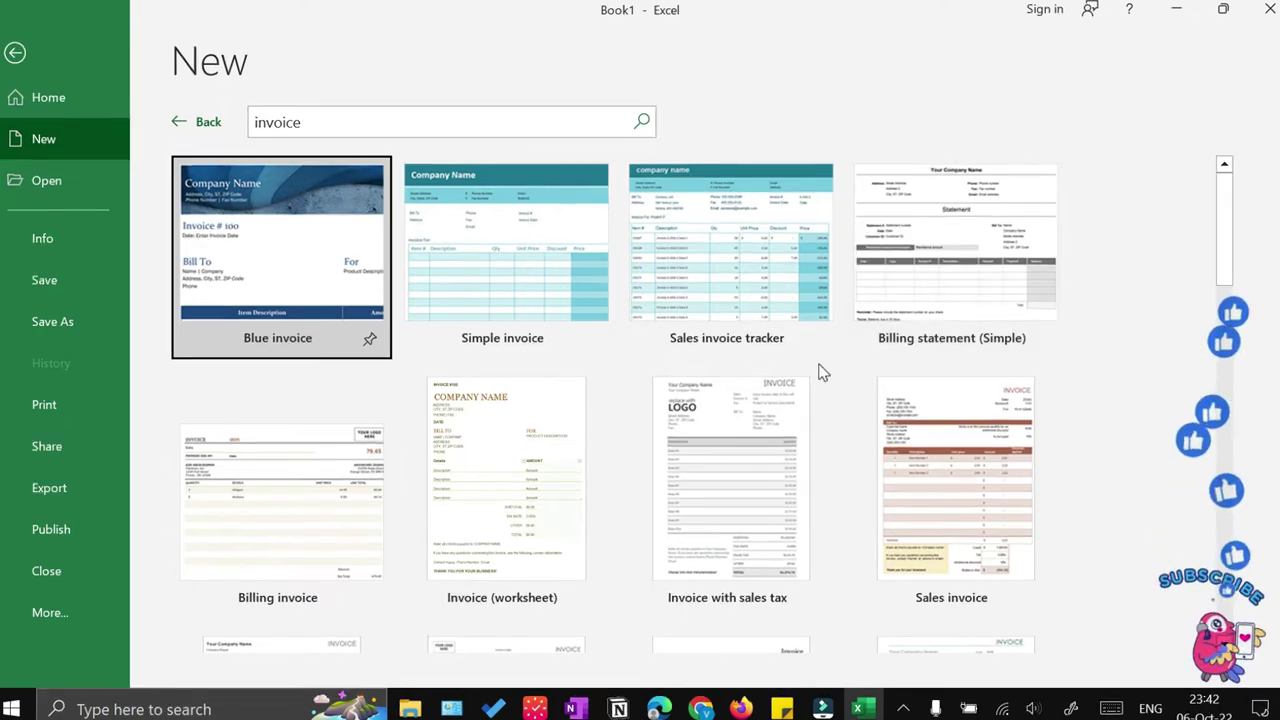
left_click(928, 258)
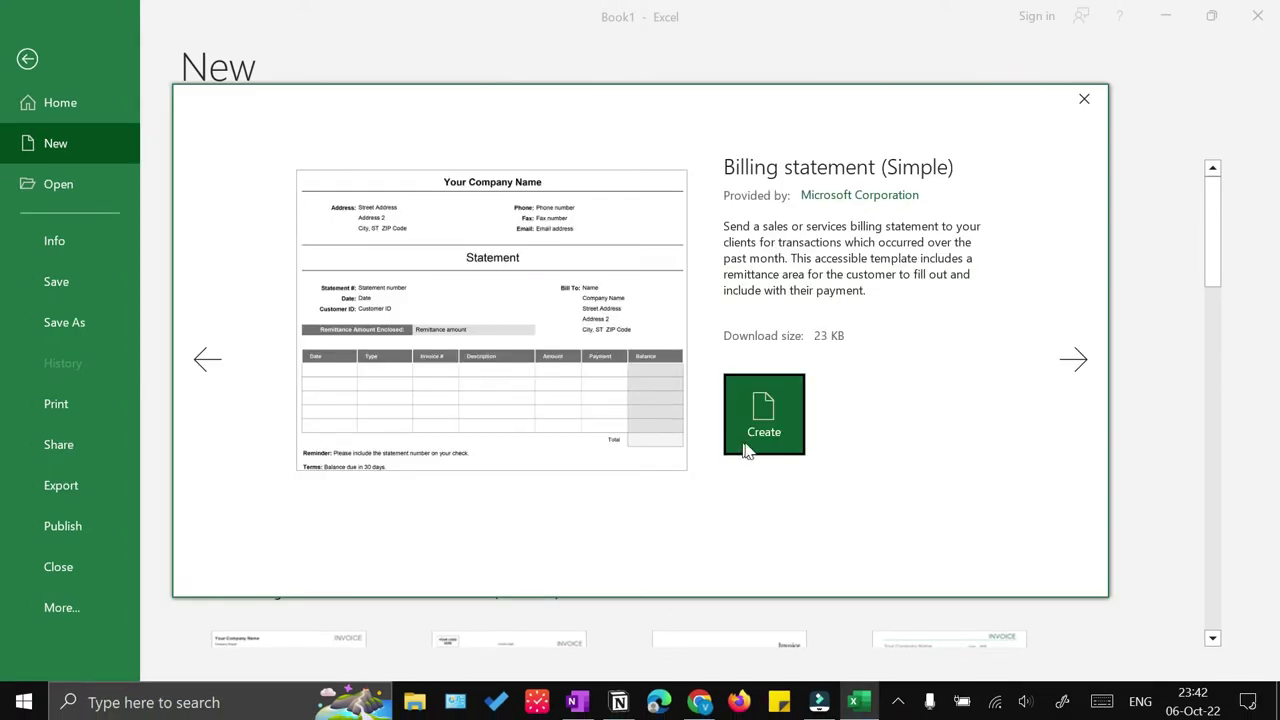
left_click(764, 420)
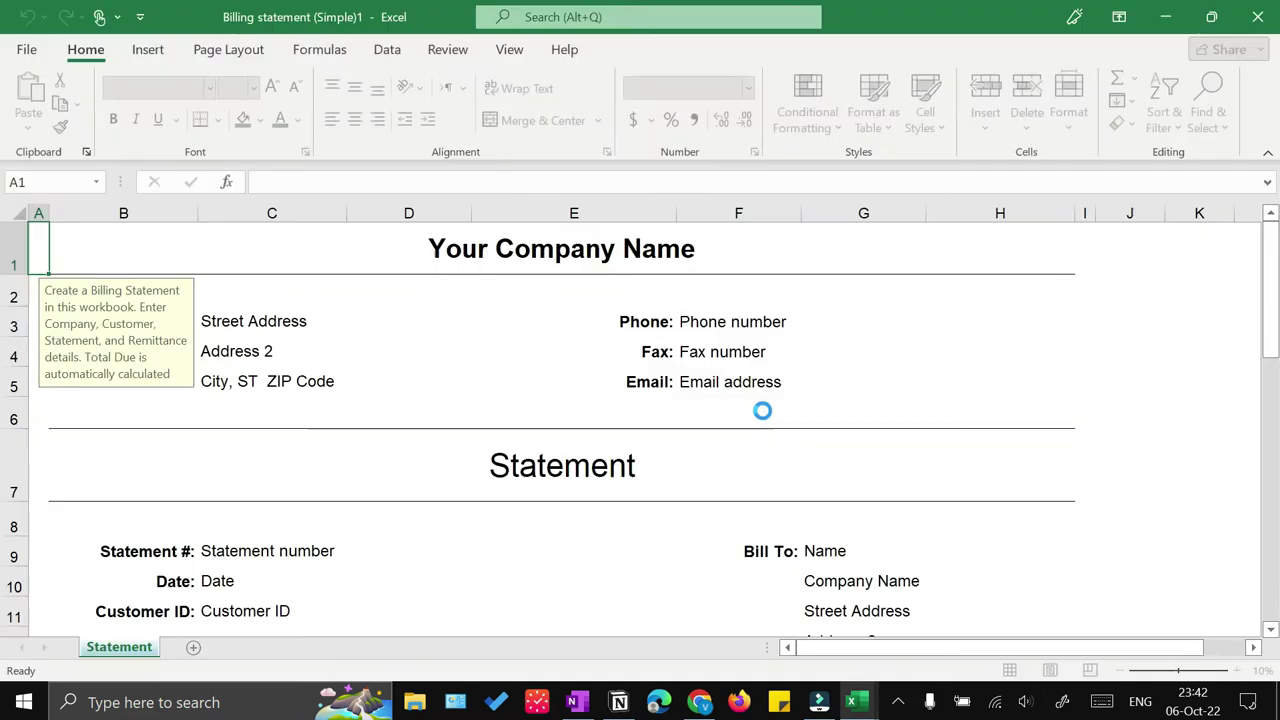
Examine the new billing statement's company name, address and statement number fields, transaction table and remittance section.
left_click(588, 262)
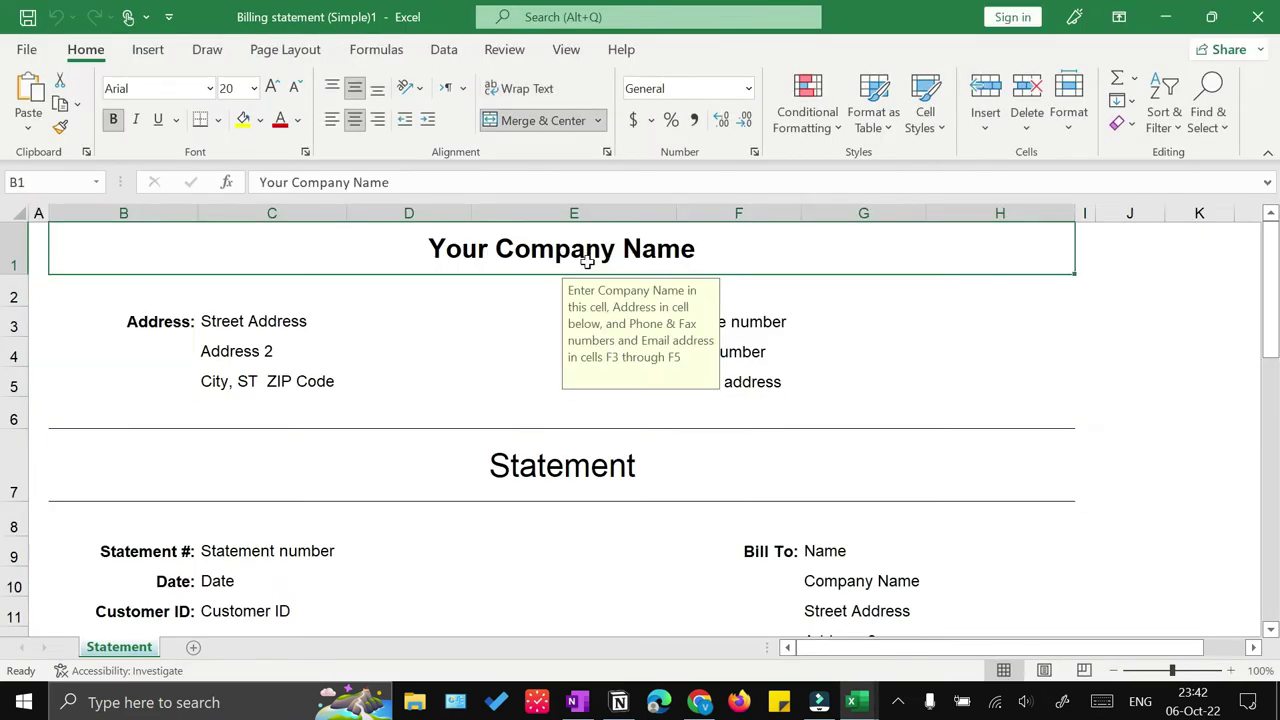
left_click(287, 322)
left_click(175, 322)
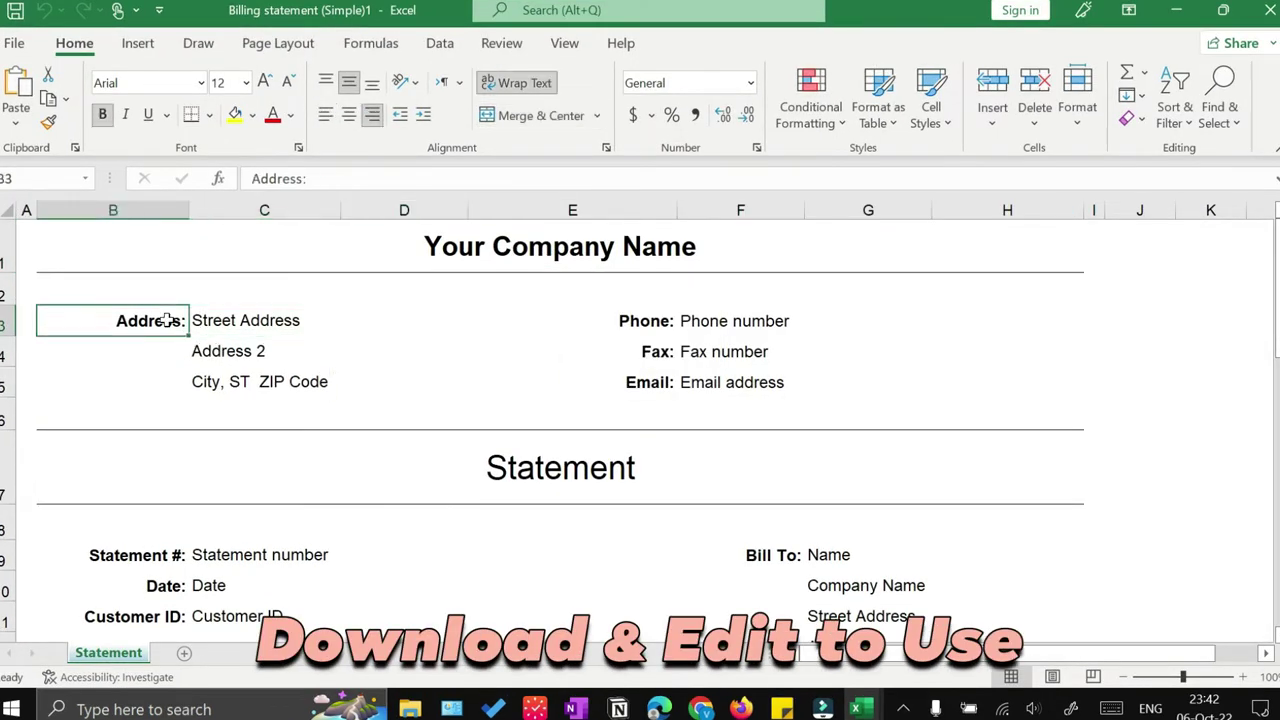
scroll(300, 440, "down", 4)
left_click(310, 440)
scroll(304, 487, "down", 1)
scroll(470, 487, "down", 7)
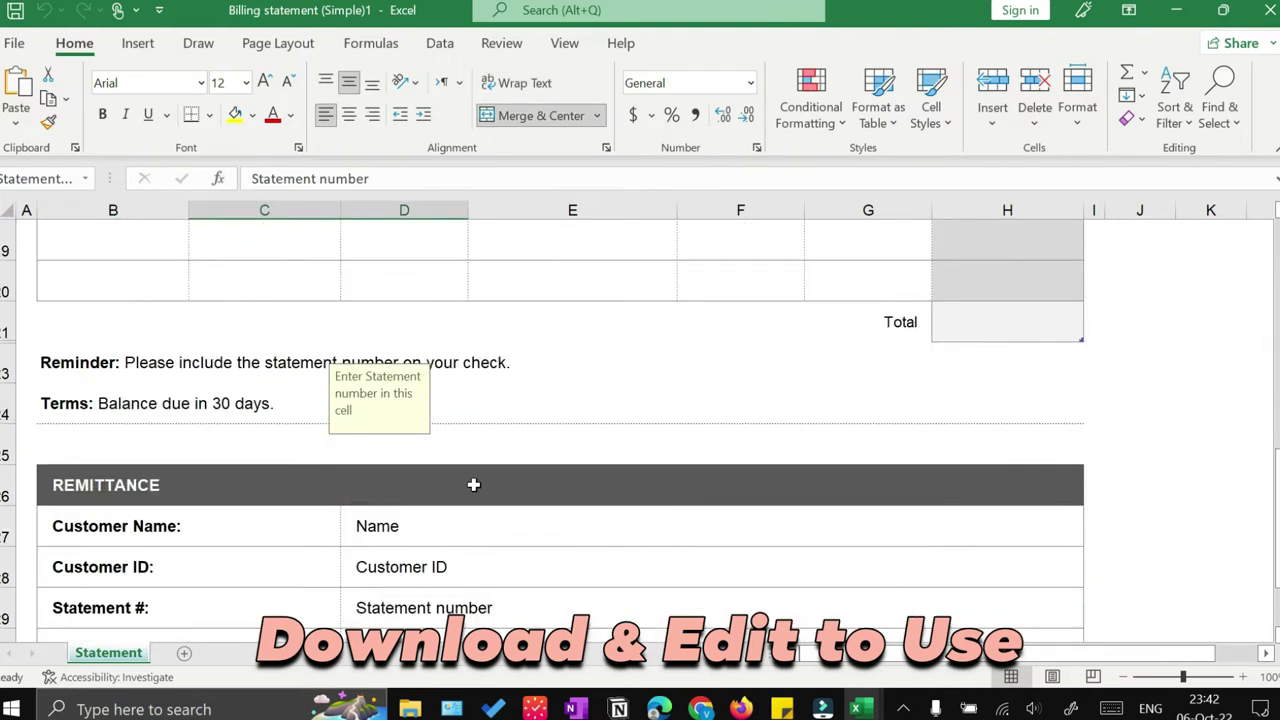
scroll(471, 489, "up", 2)
scroll(480, 477, "up", 4)
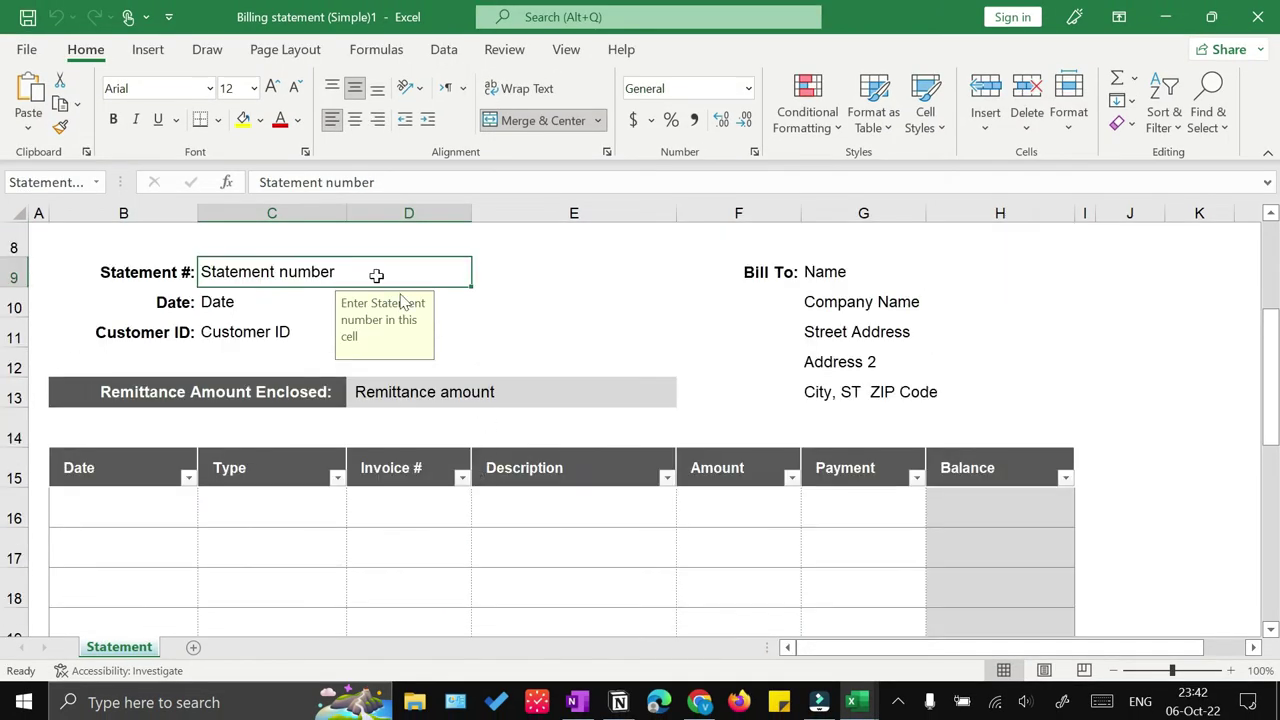
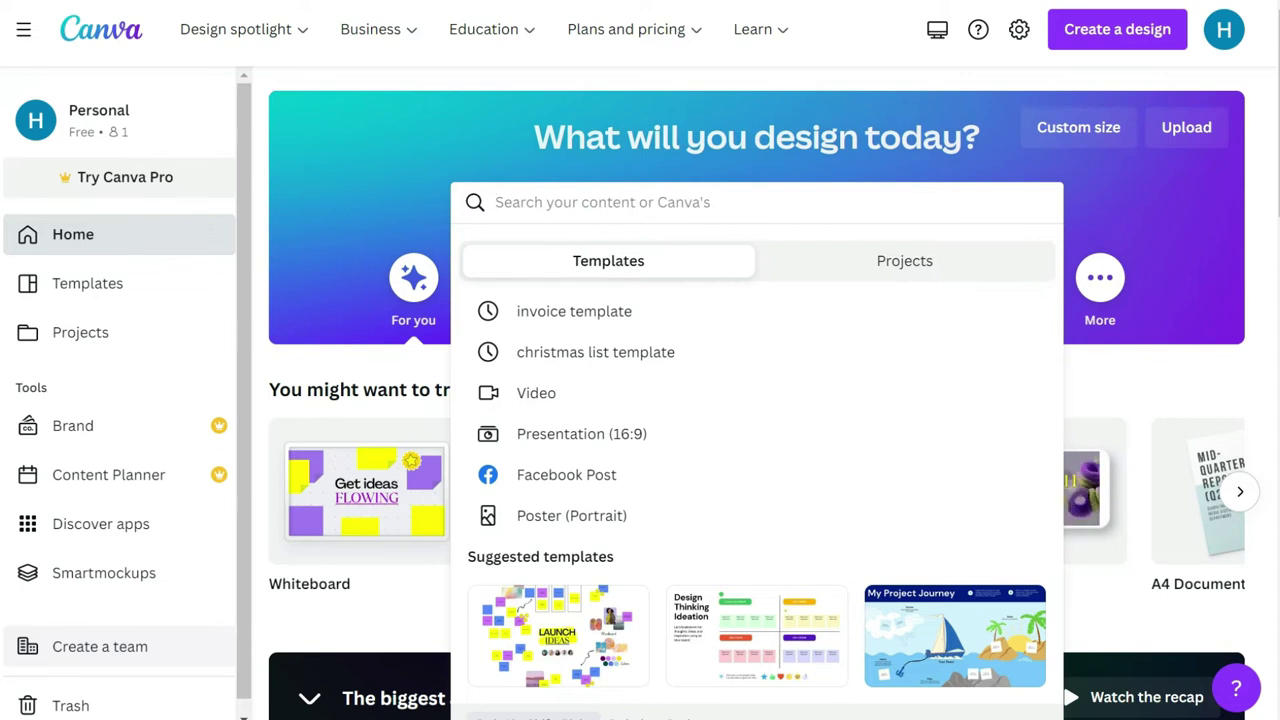
Switch to Canva and search the templates for "invoice".
type("invoice")
key("Return")
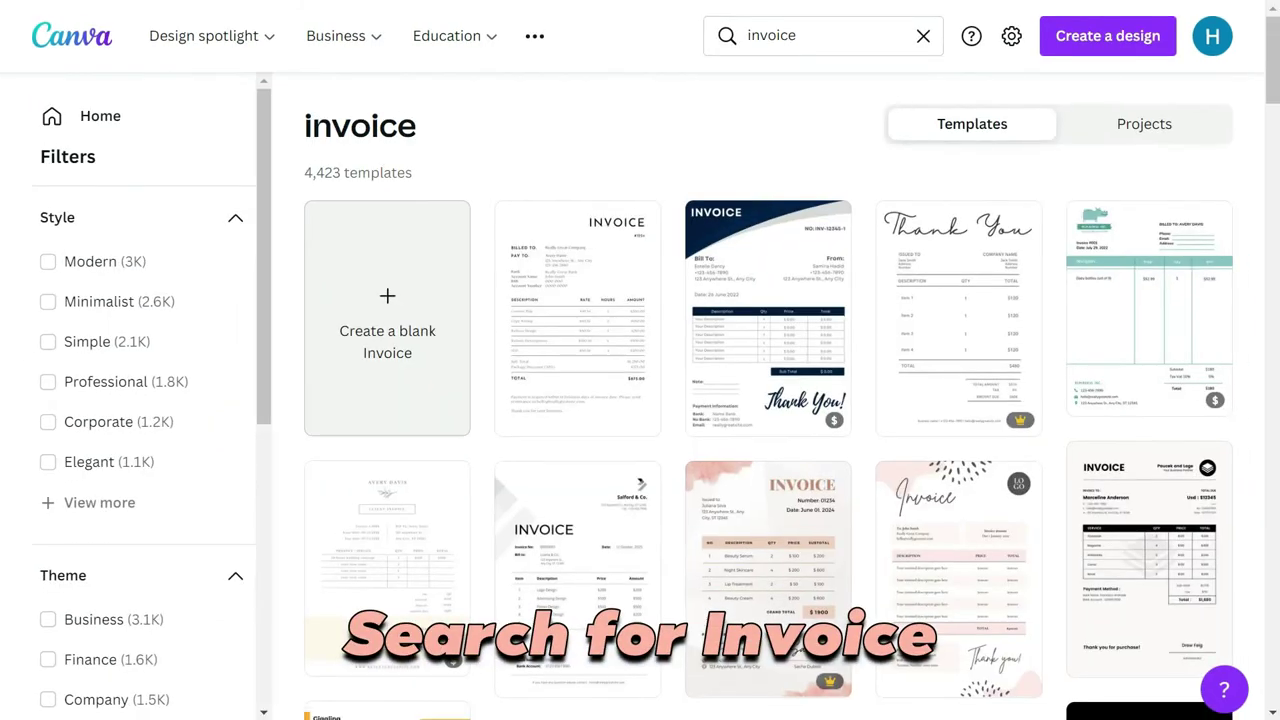
Browse the invoice template results, comparing the designs and their free, paid and Pro markings.
scroll(772, 415, "down", 6)
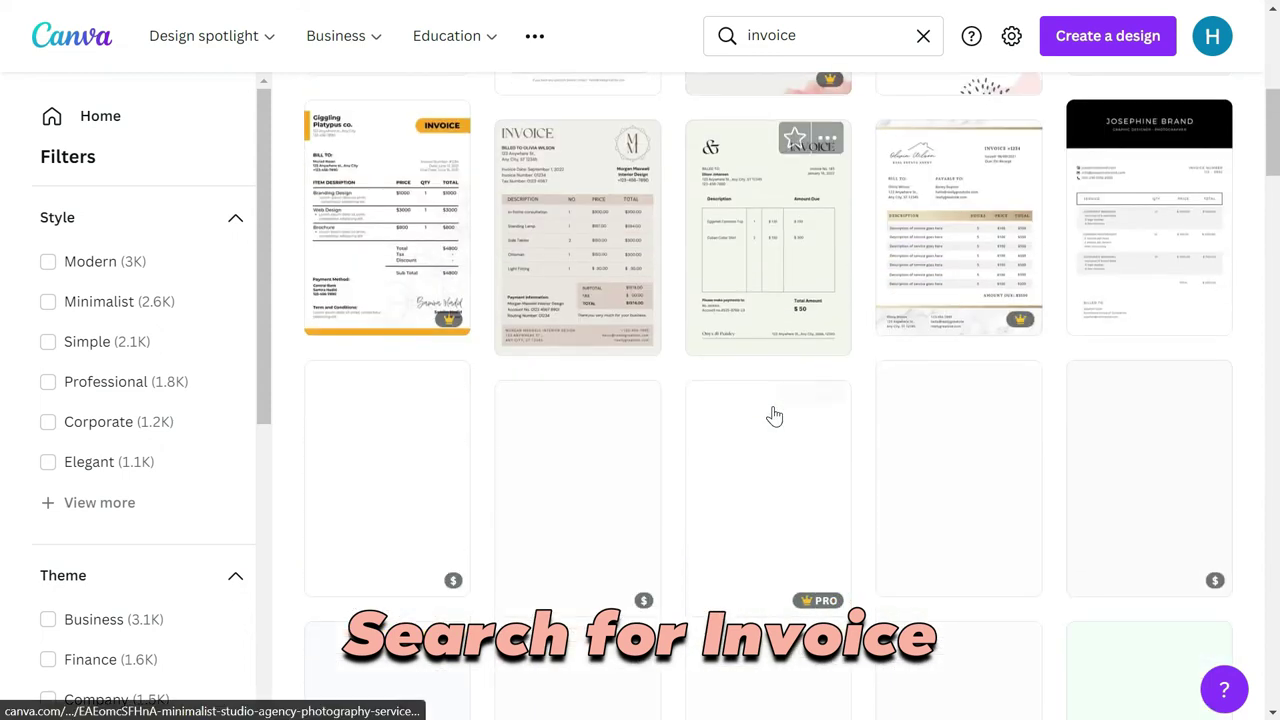
scroll(774, 415, "down", 2)
scroll(774, 415, "up", 5)
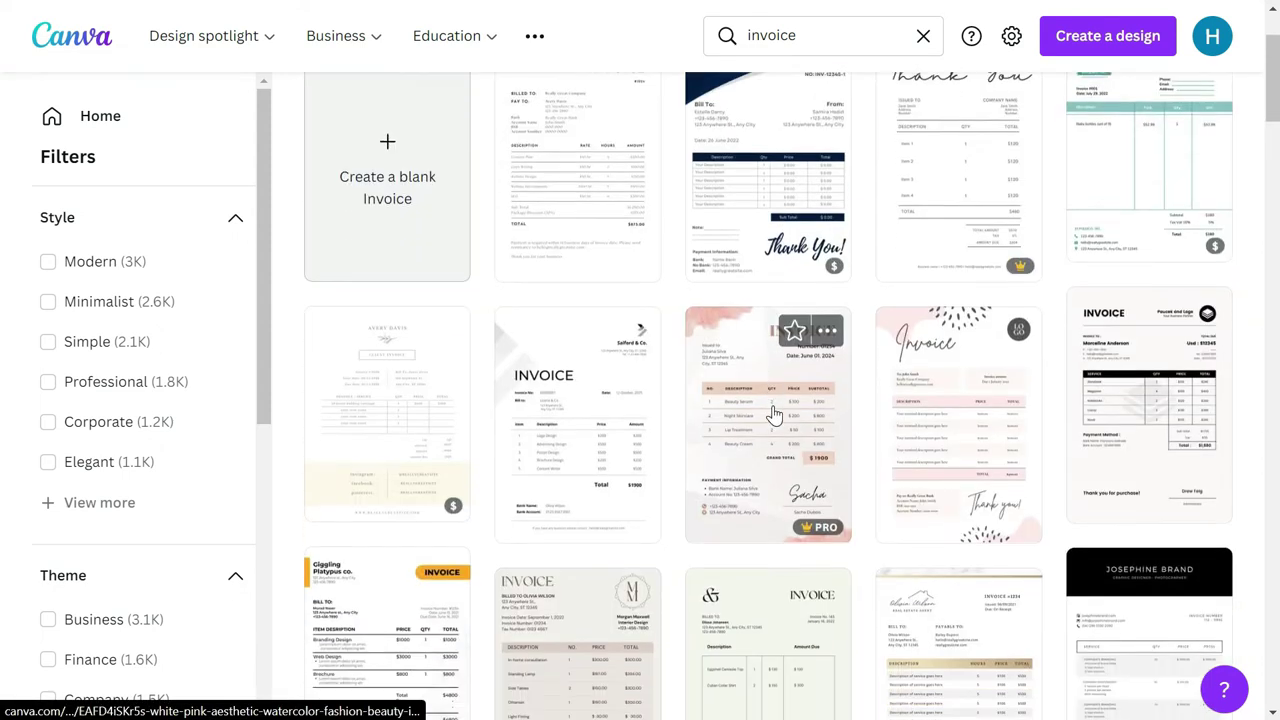
scroll(774, 415, "down", 3)
scroll(774, 415, "down", 3)
scroll(778, 415, "down", 5)
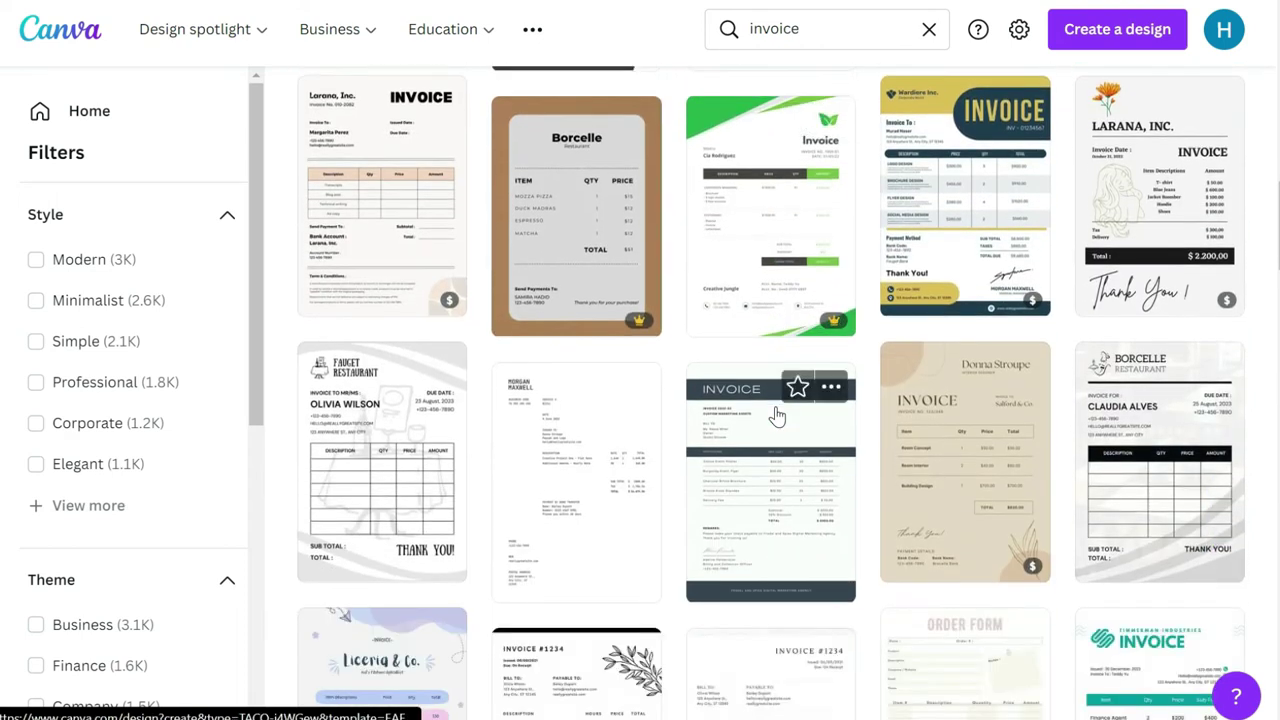
scroll(778, 415, "down", 5)
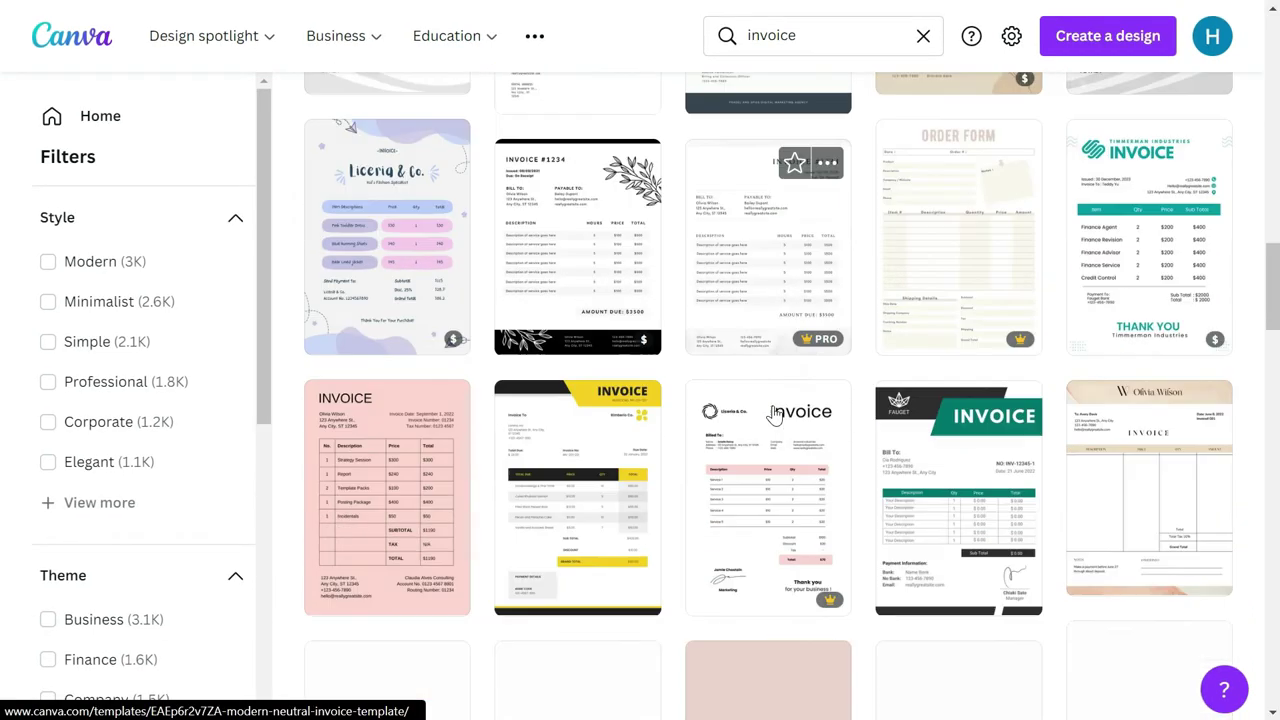
scroll(774, 415, "down", 5)
scroll(772, 413, "up", 2)
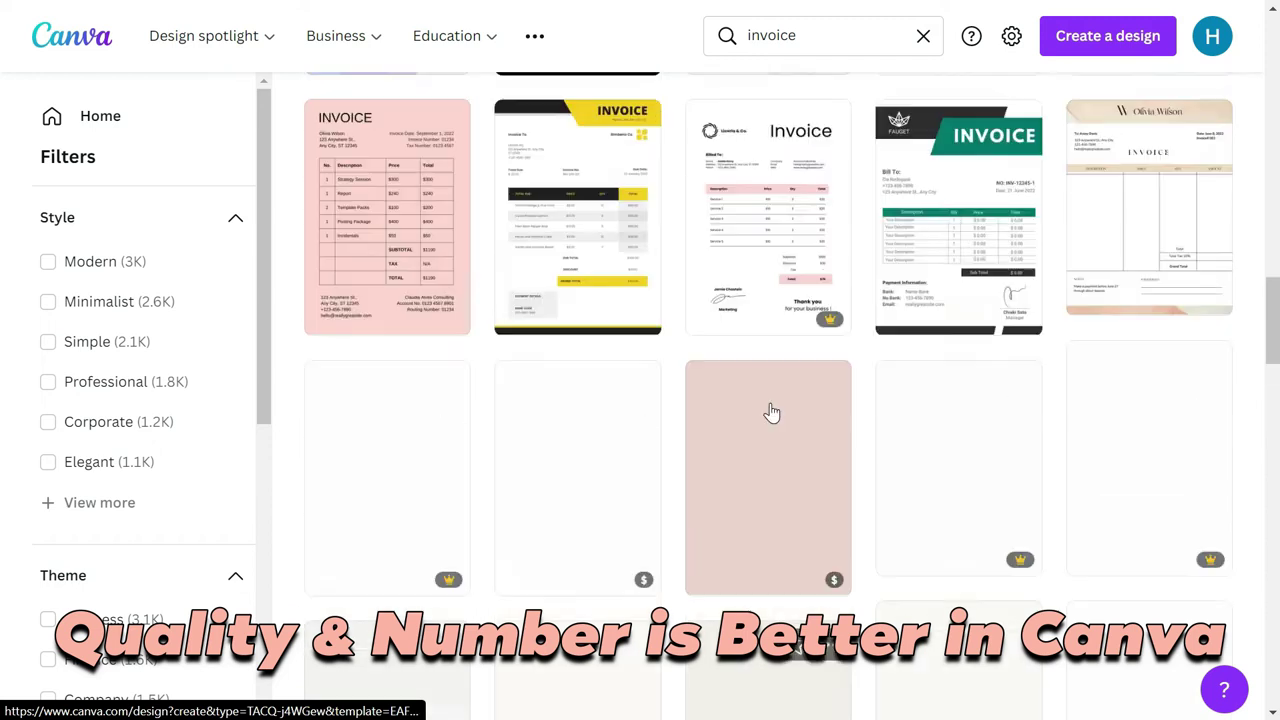
scroll(772, 413, "up", 4)
scroll(772, 413, "up", 3)
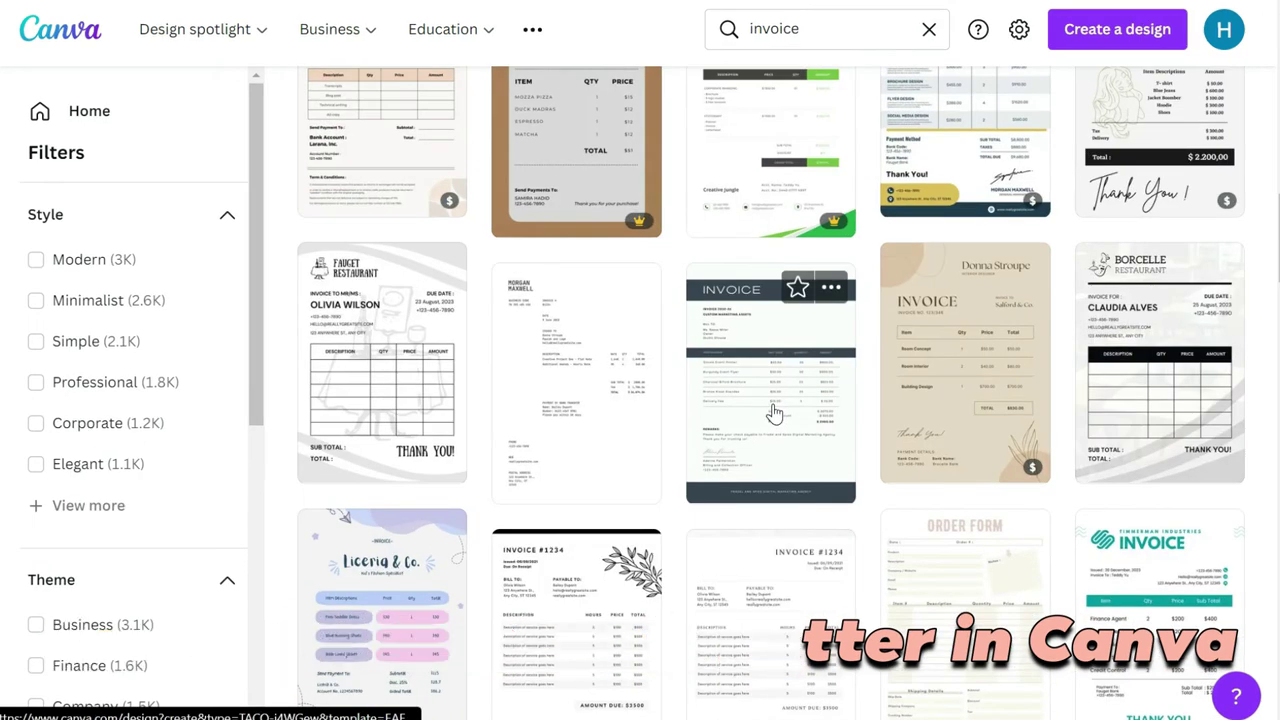
scroll(774, 413, "up", 6)
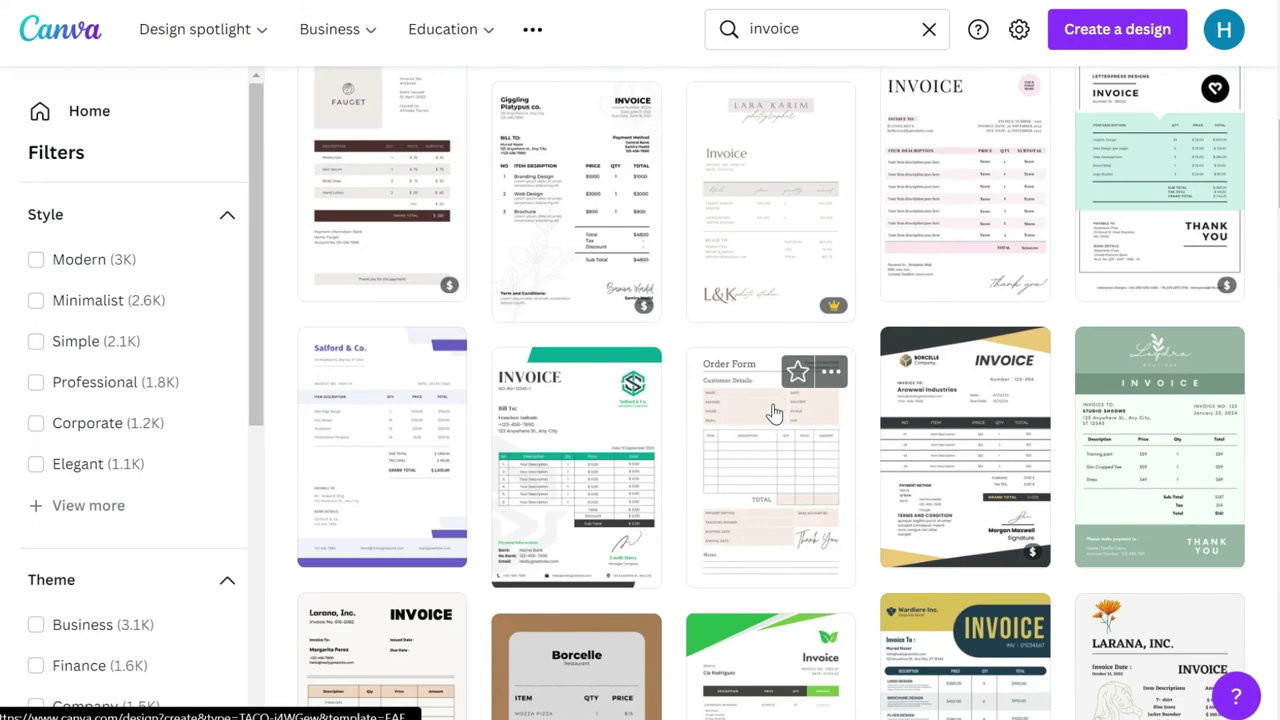
scroll(772, 413, "up", 10)
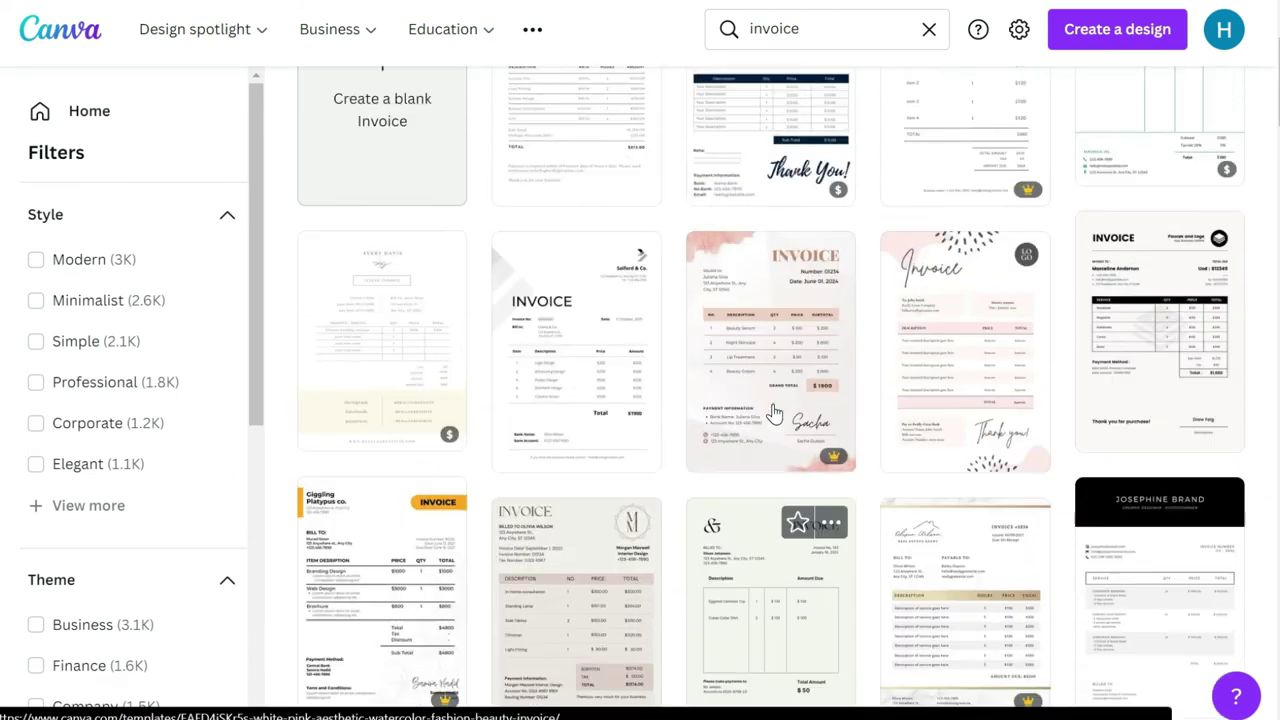
scroll(770, 413, "down", 5)
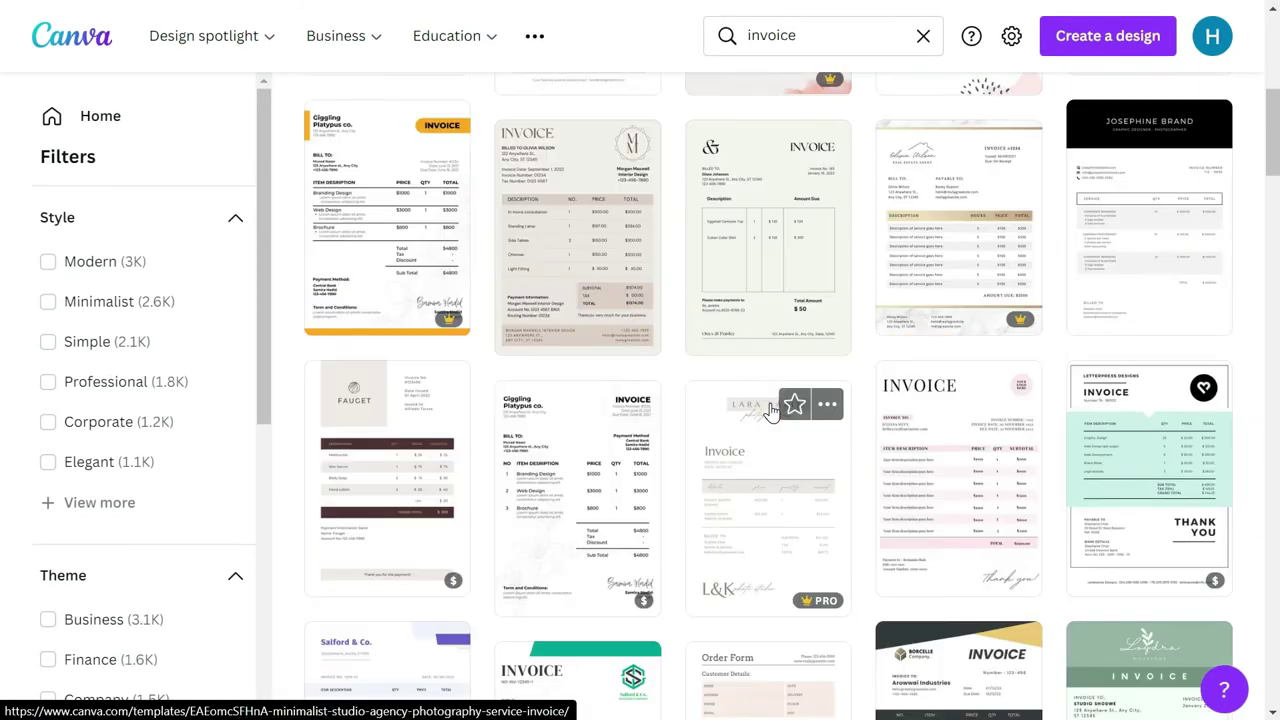
scroll(772, 360, "up", 5)
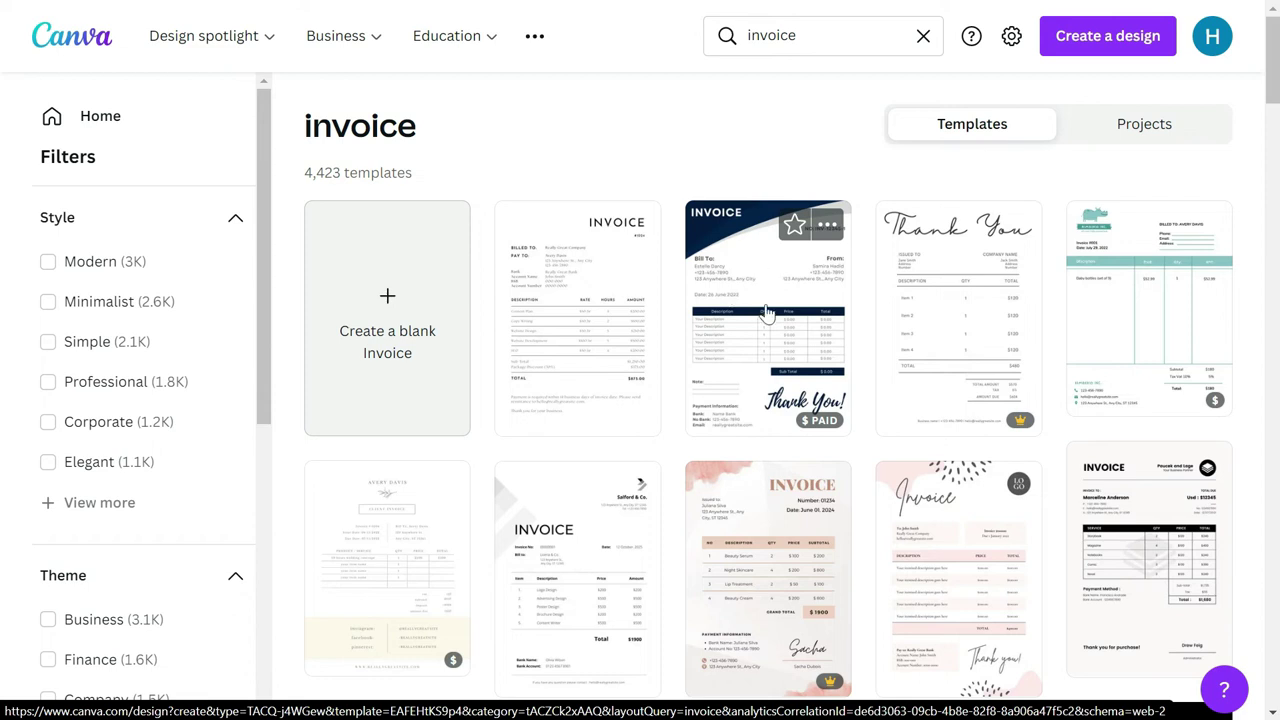
scroll(765, 313, "down", 10)
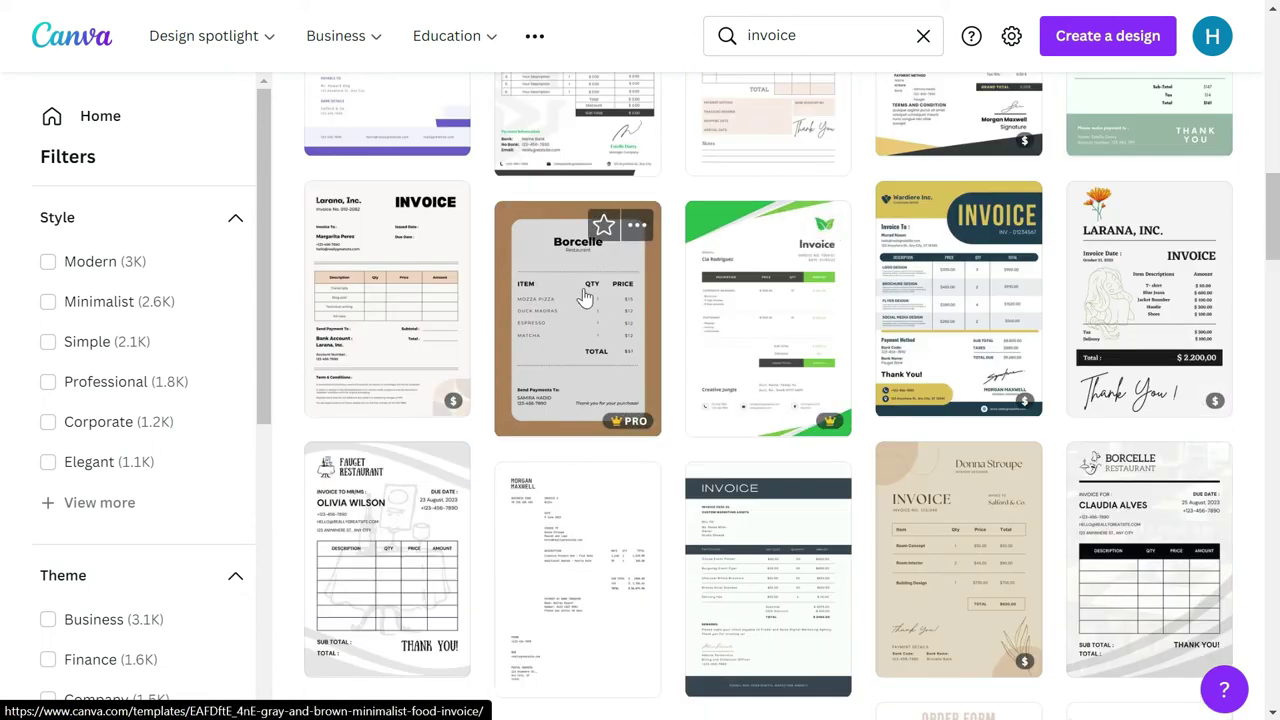
scroll(800, 330, "down", 7)
scroll(845, 330, "down", 3)
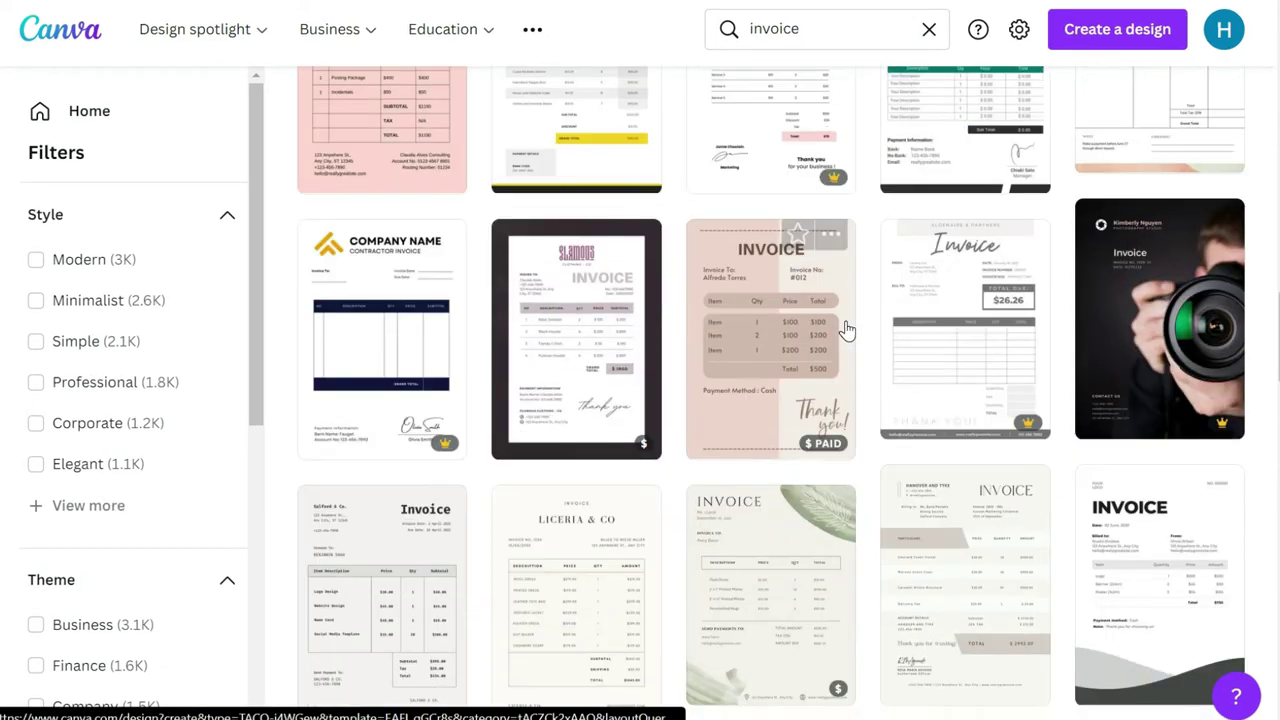
scroll(845, 330, "down", 2)
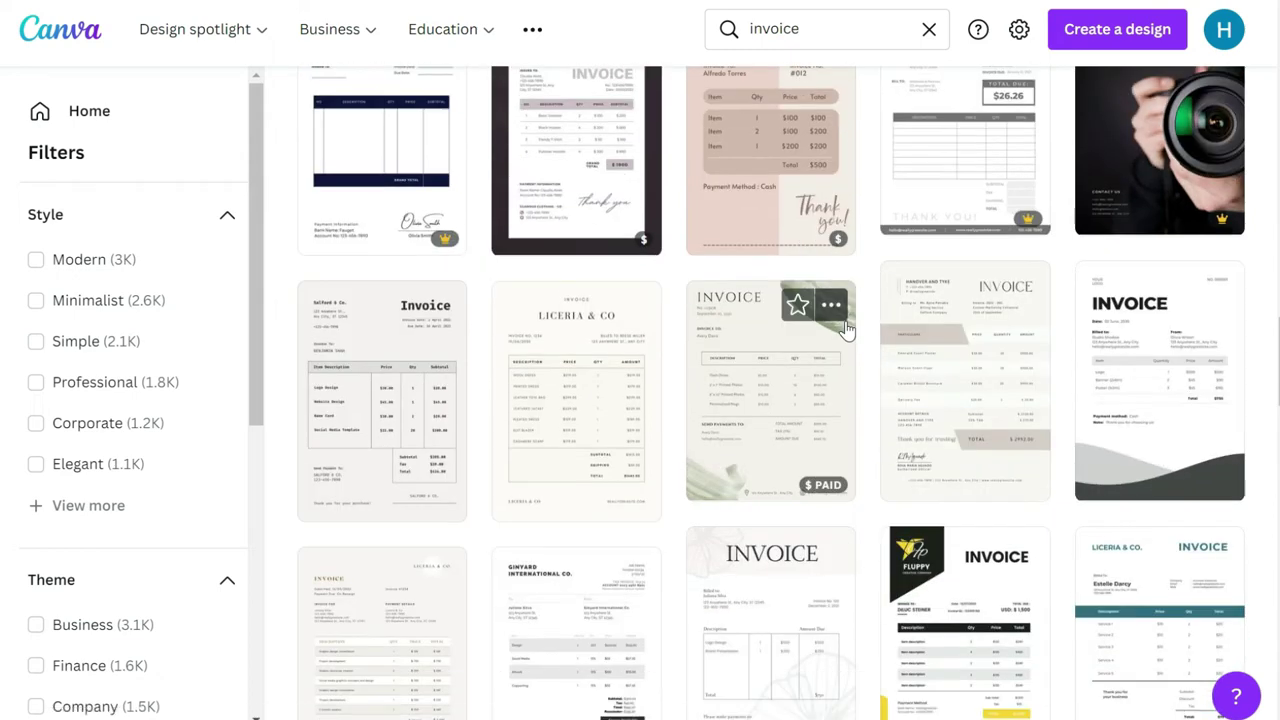
scroll(845, 330, "up", 8)
scroll(845, 330, "up", 6)
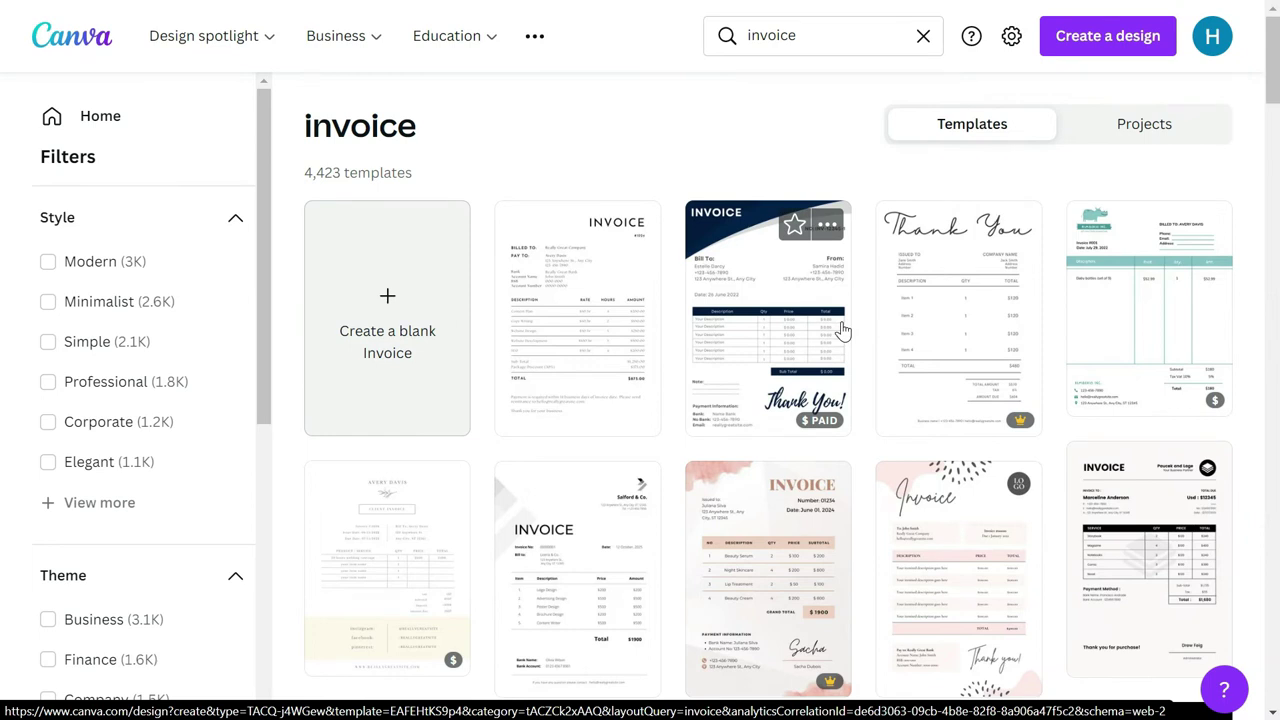
Check the crown-marked "Thank You" invoice template and return to the template results.
mouse_move(1006, 432)
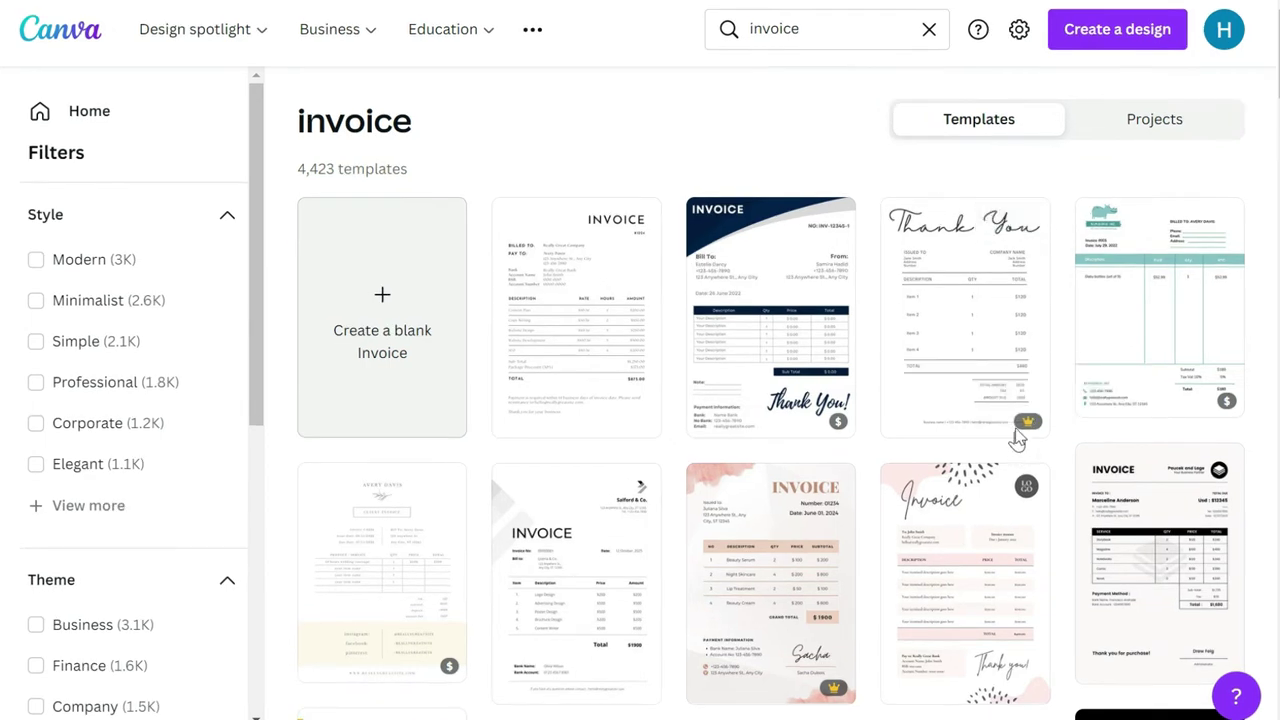
left_click(979, 341)
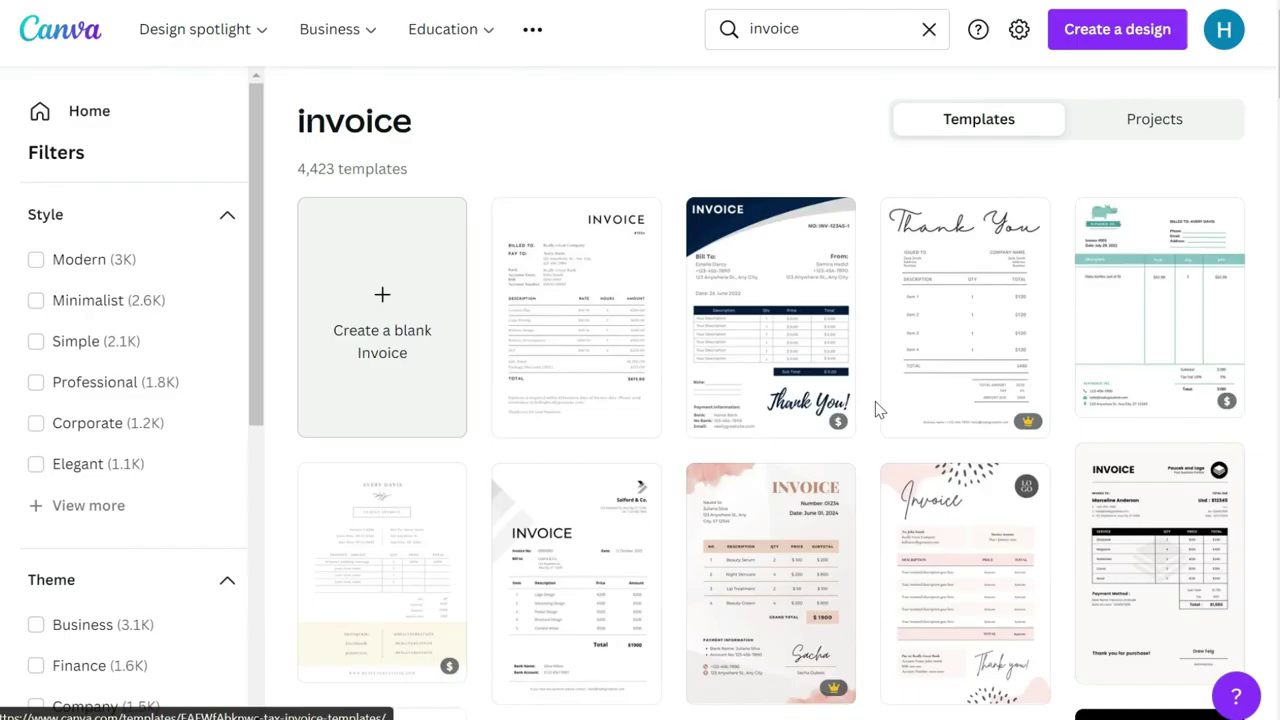
left_click(1252, 25)
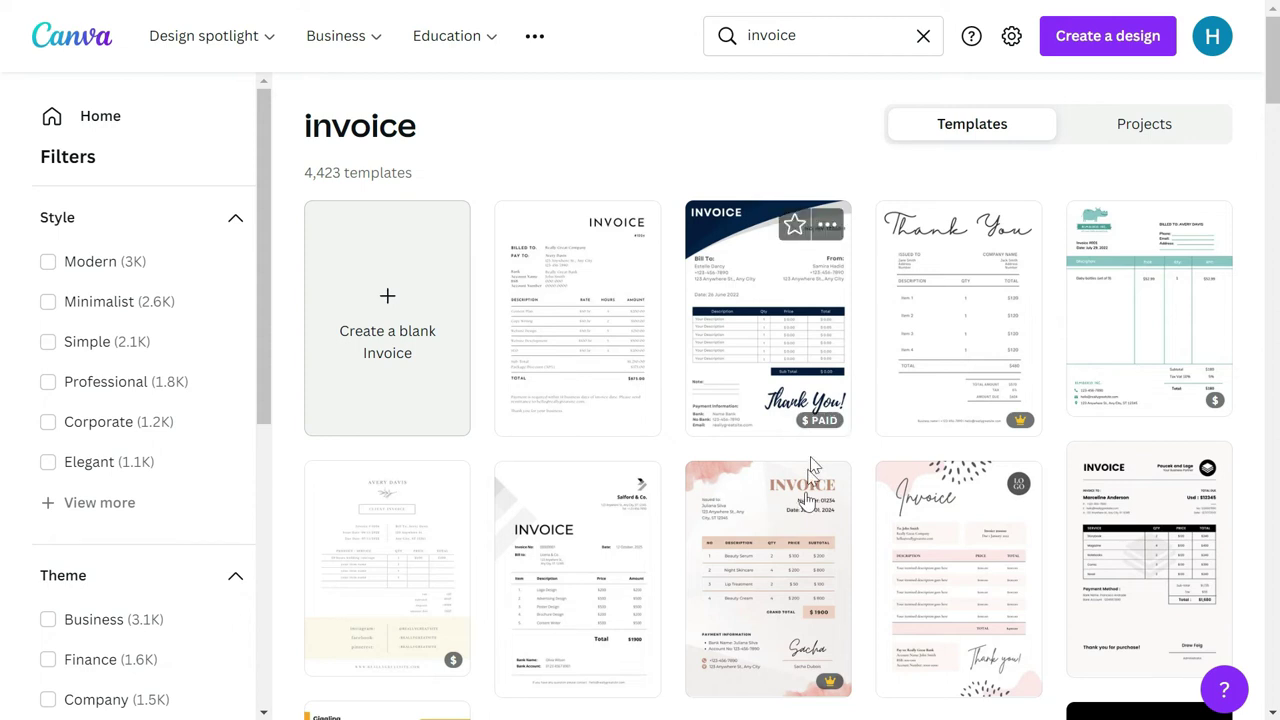
Filter the invoice template results to show only free templates.
scroll(643, 452, "down", 1)
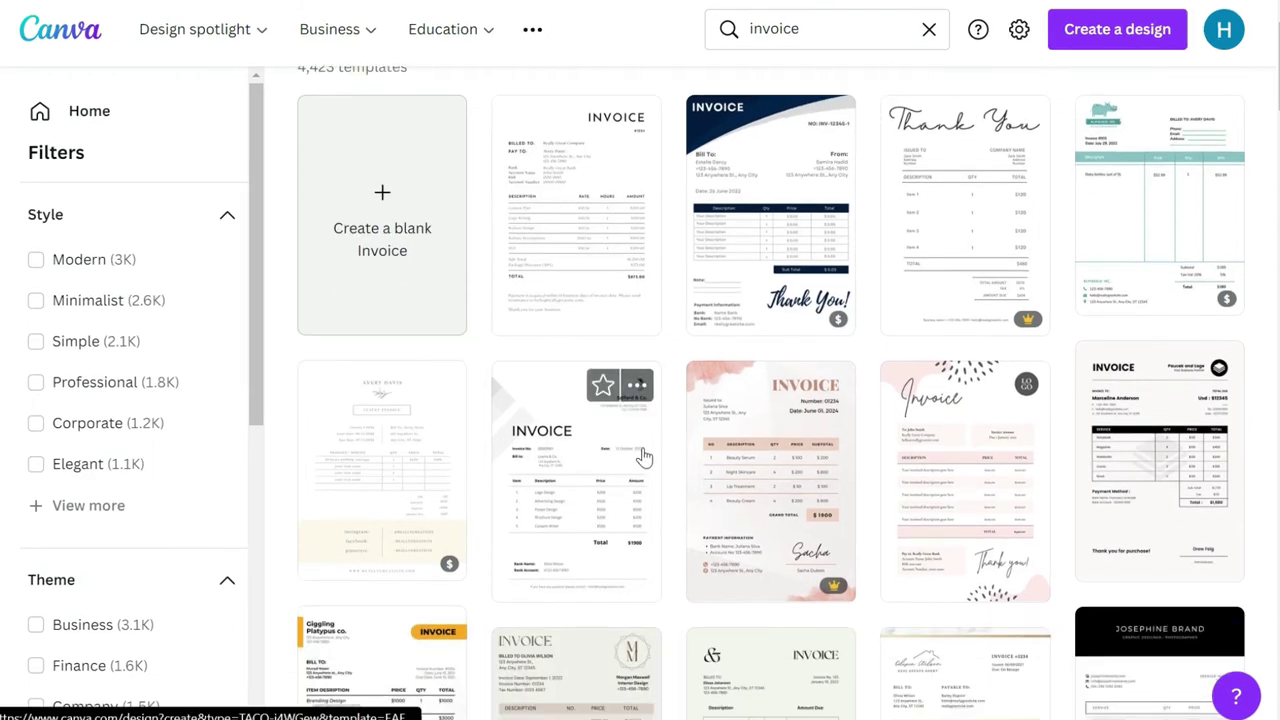
scroll(568, 487, "up", 1)
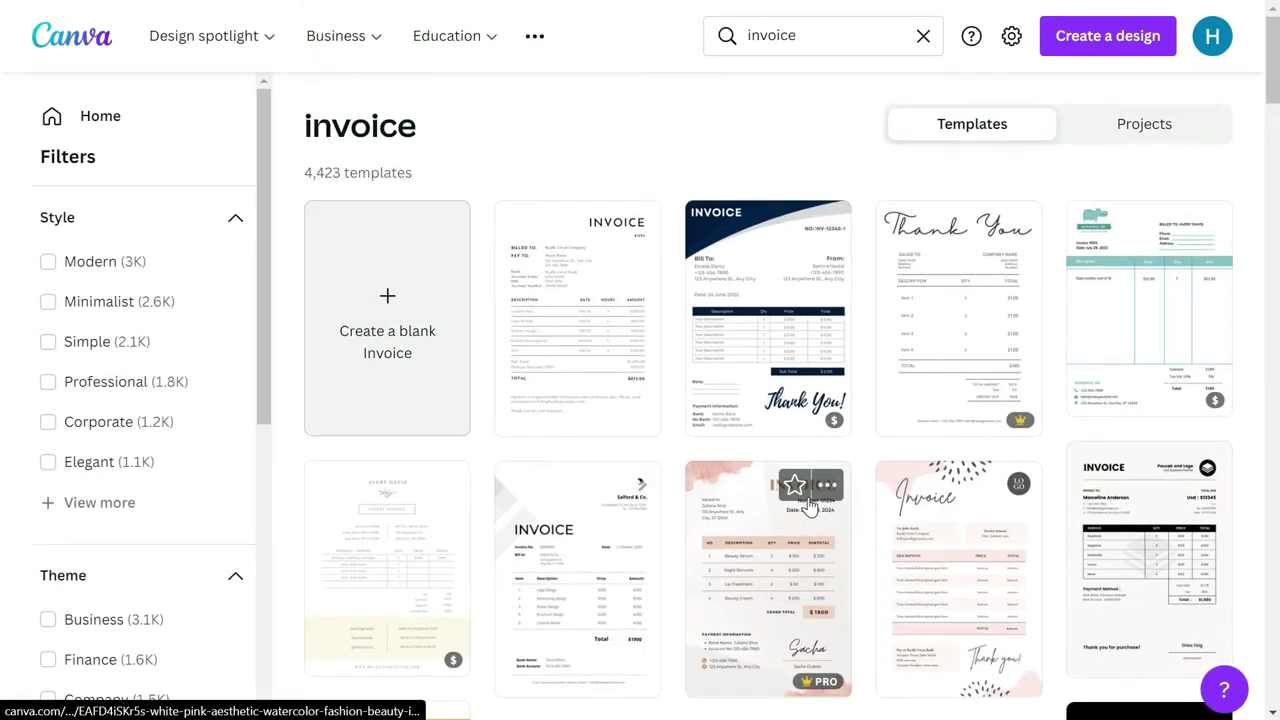
scroll(812, 510, "down", 1)
scroll(160, 465, "down", 5)
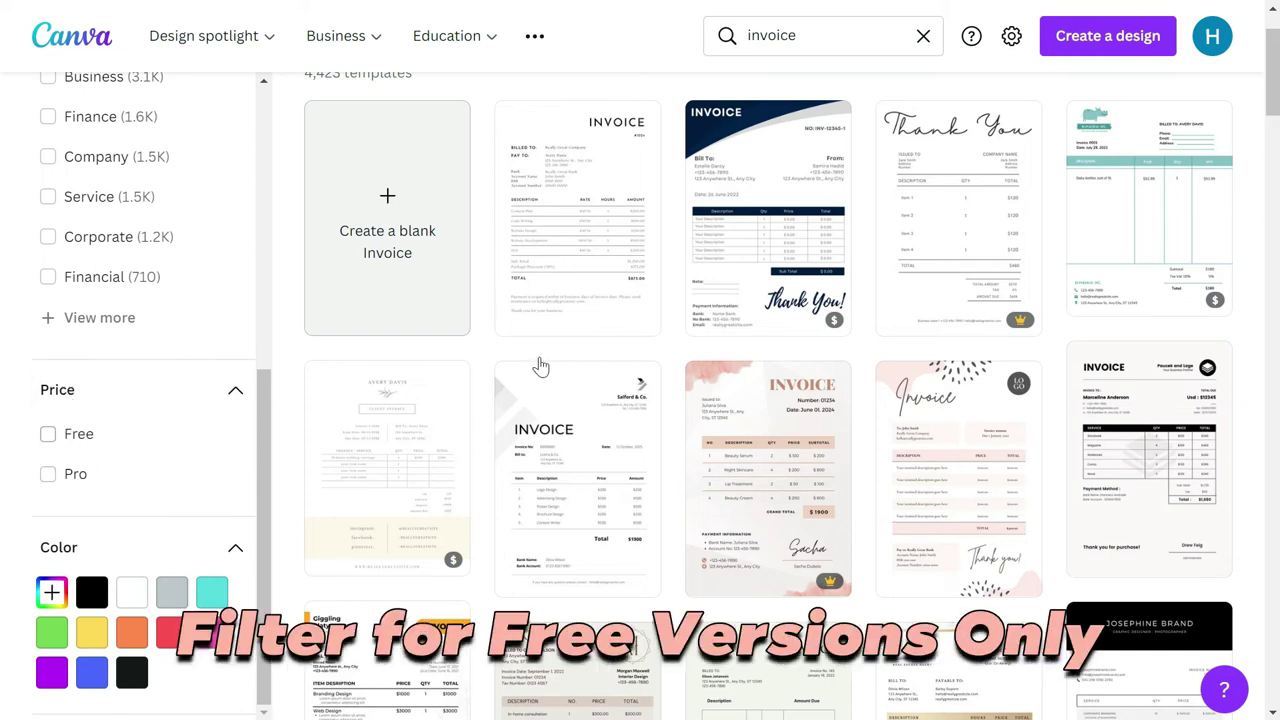
left_click(72, 436)
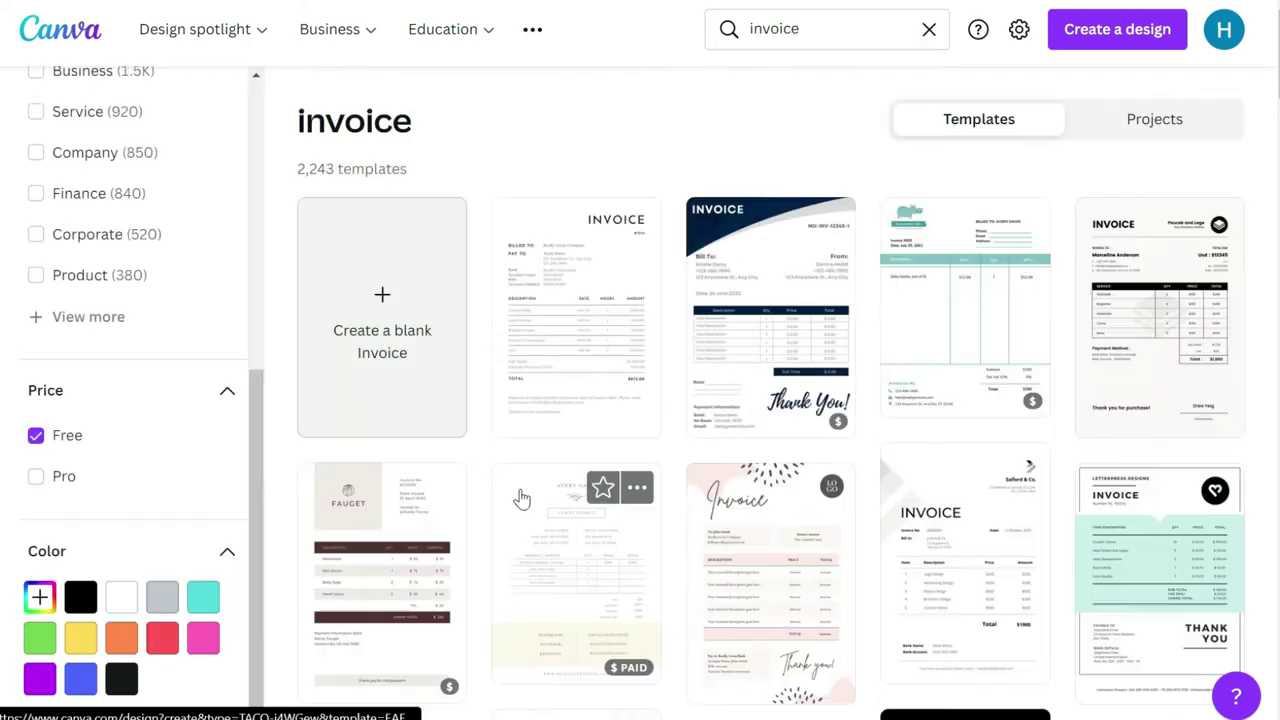
Browse the free invoice templates and open the Black And Gray Simple Minimalist Book Store Invoice for editing.
scroll(521, 498, "down", 10)
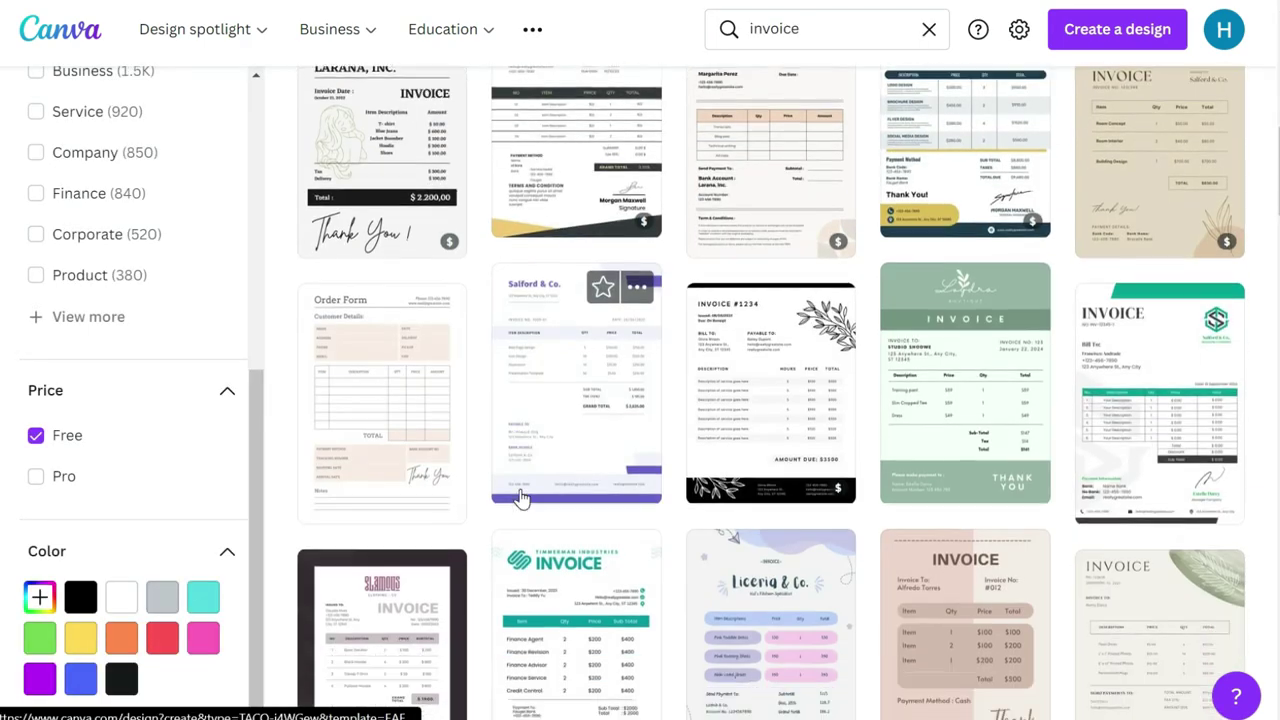
scroll(521, 498, "up", 6)
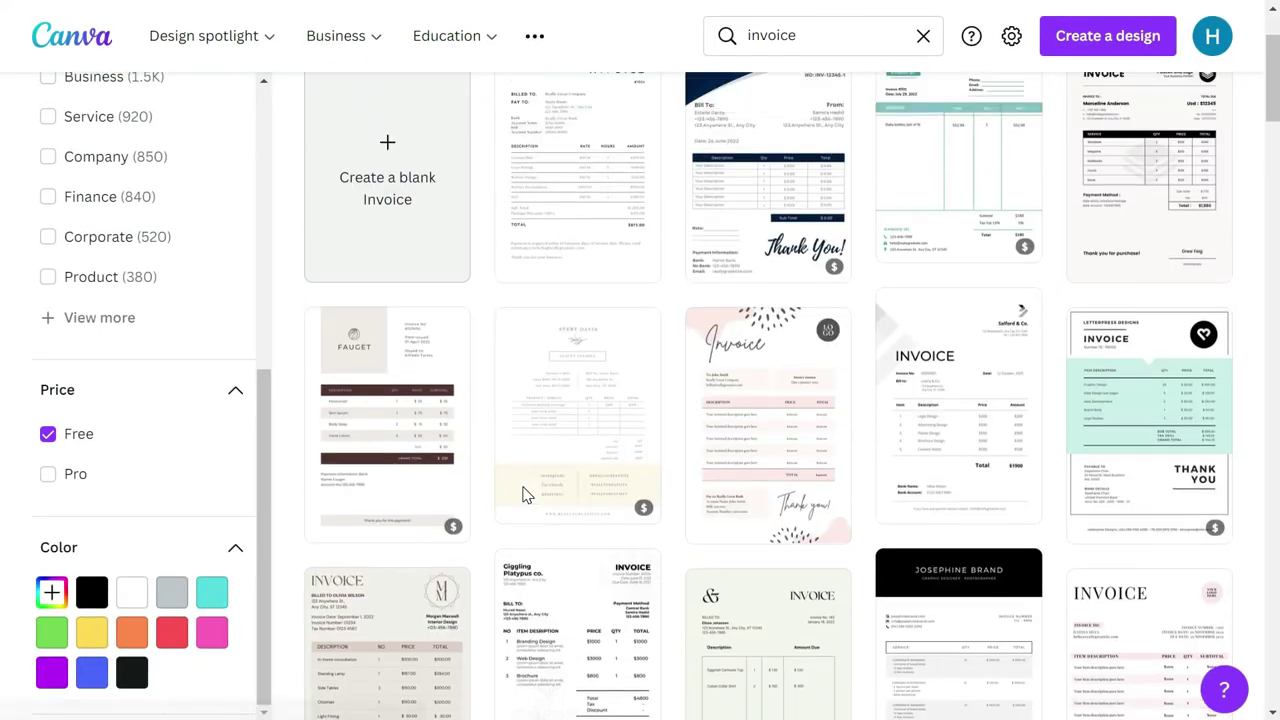
scroll(527, 494, "up", 1)
left_click(1165, 240)
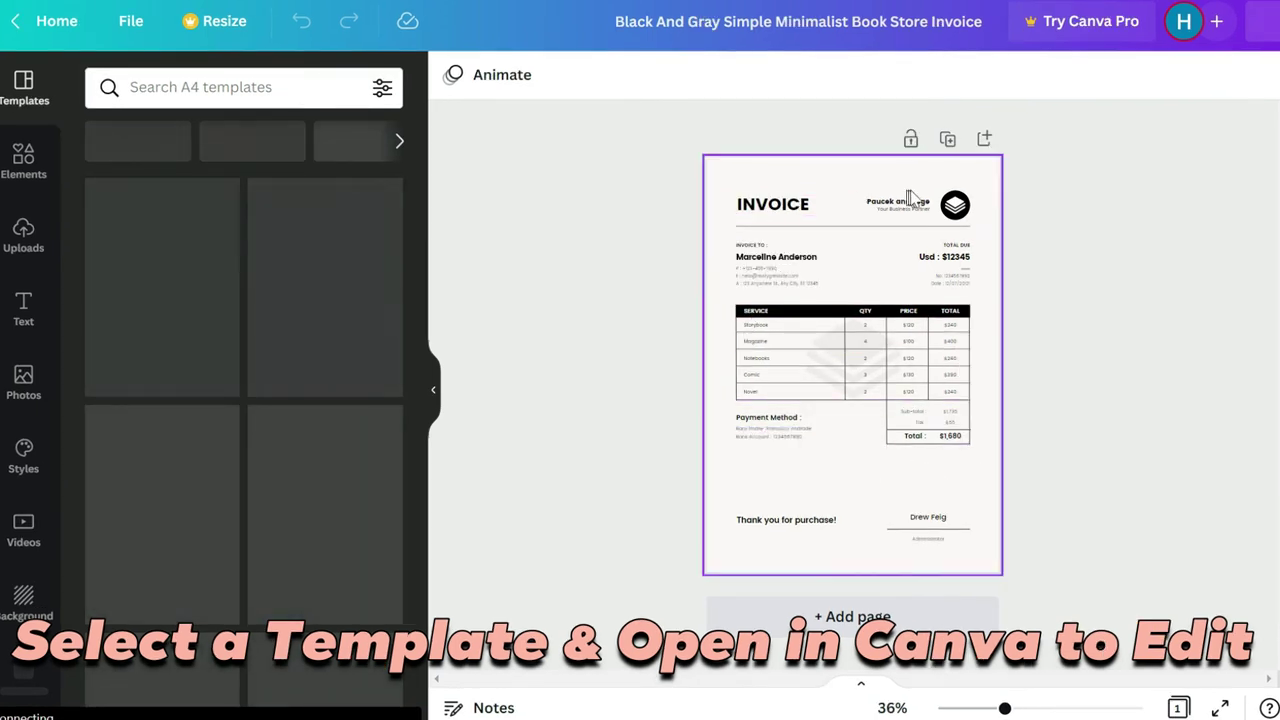
Examine the invoice's editable logo and INVOICE heading, and the uploaded images available for use in the design.
left_click(954, 206)
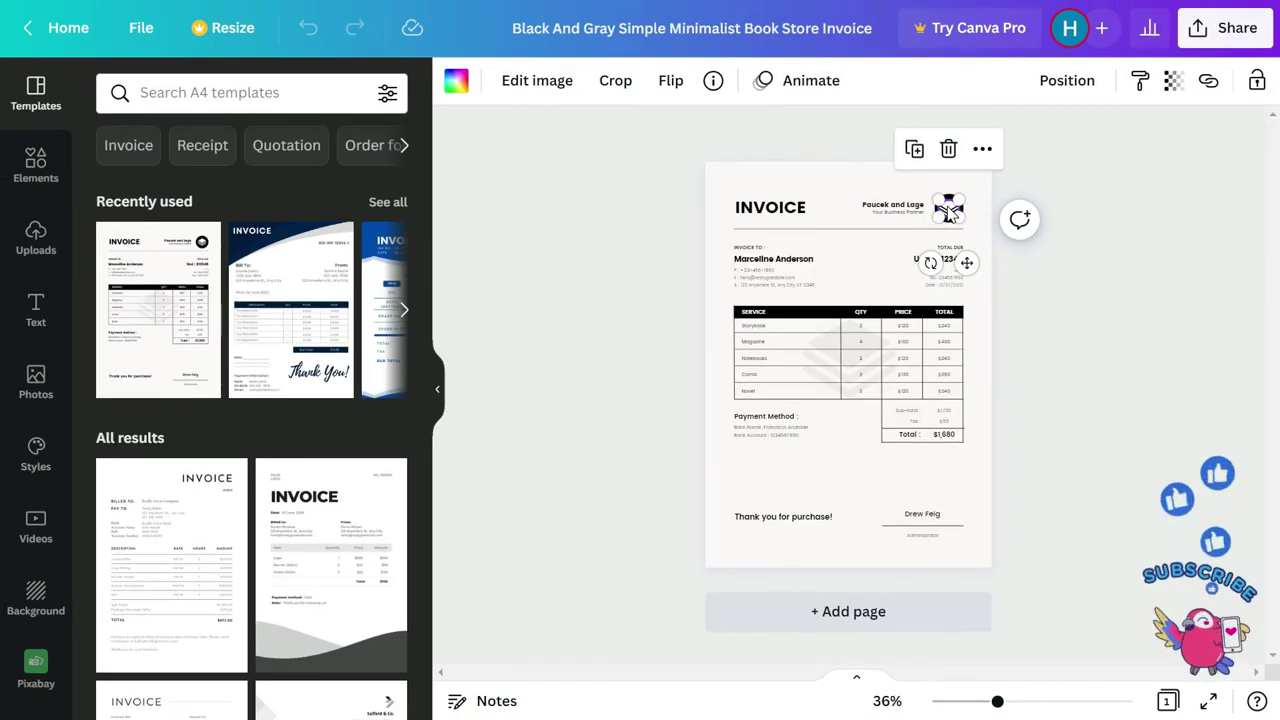
left_click(36, 245)
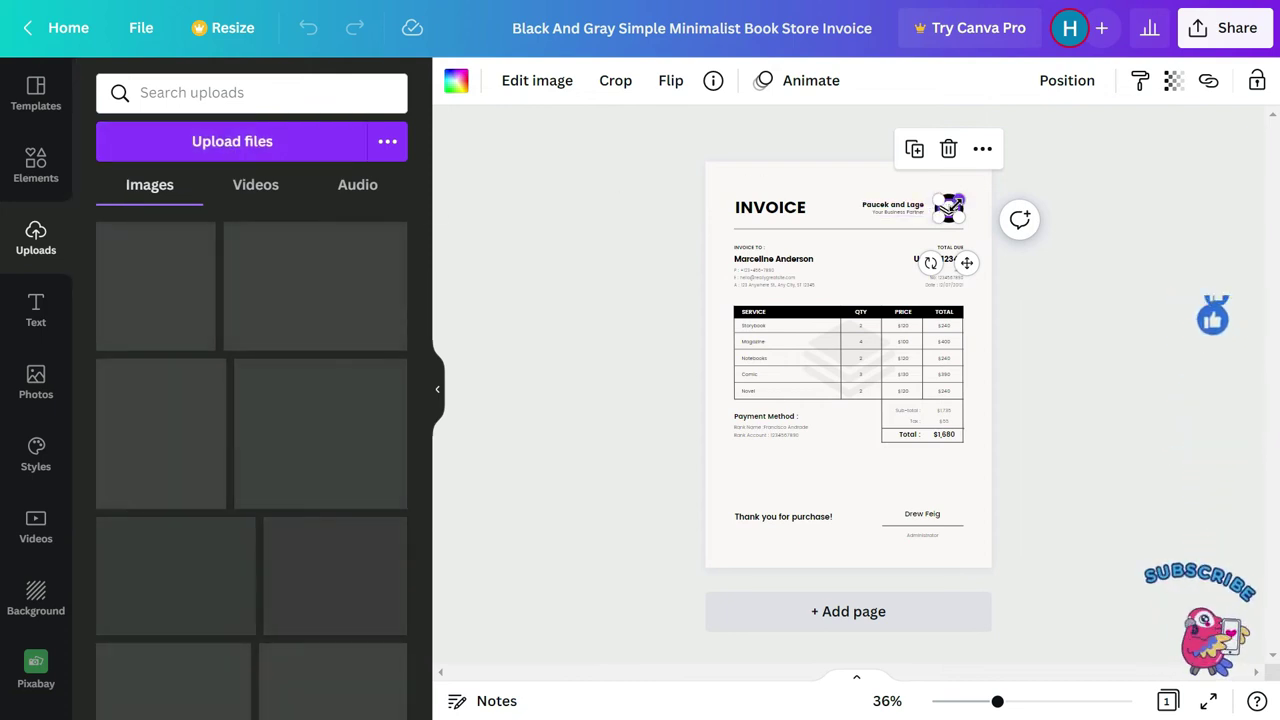
left_click(770, 207)
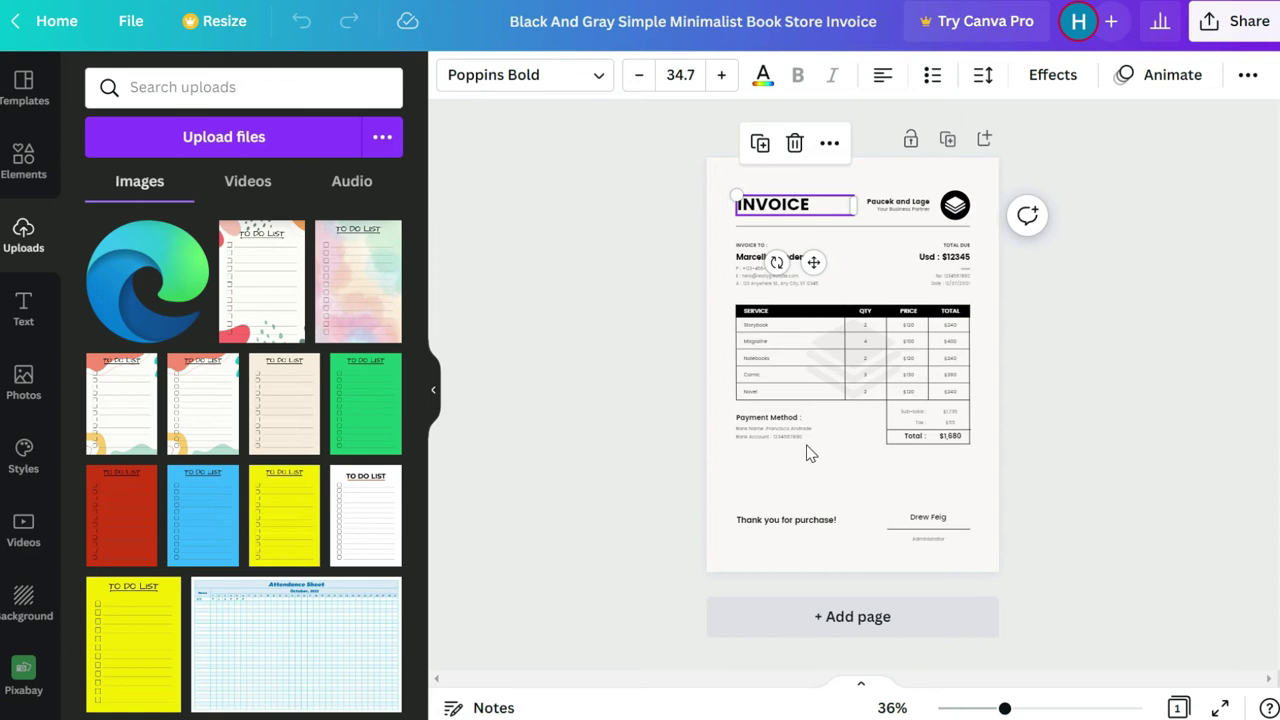
left_click_drag(1005, 710, 1021, 707)
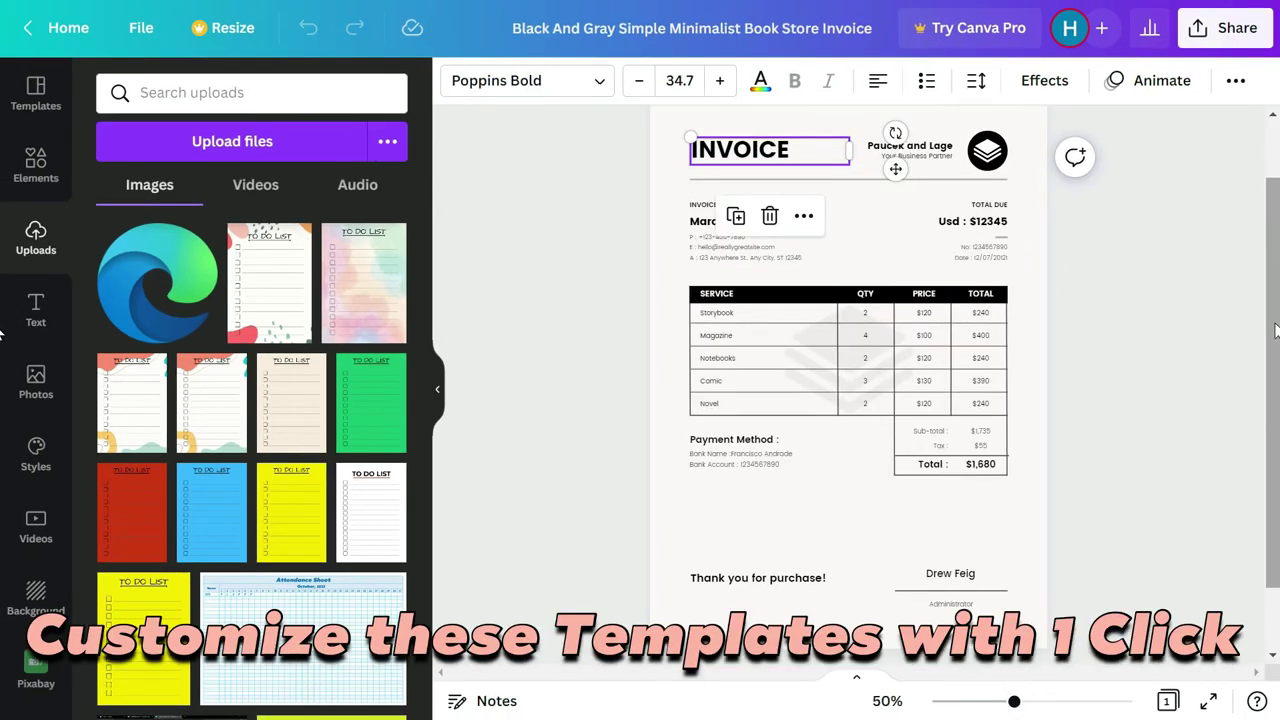
scroll(1274, 315, "up", 1)
left_click(1188, 281)
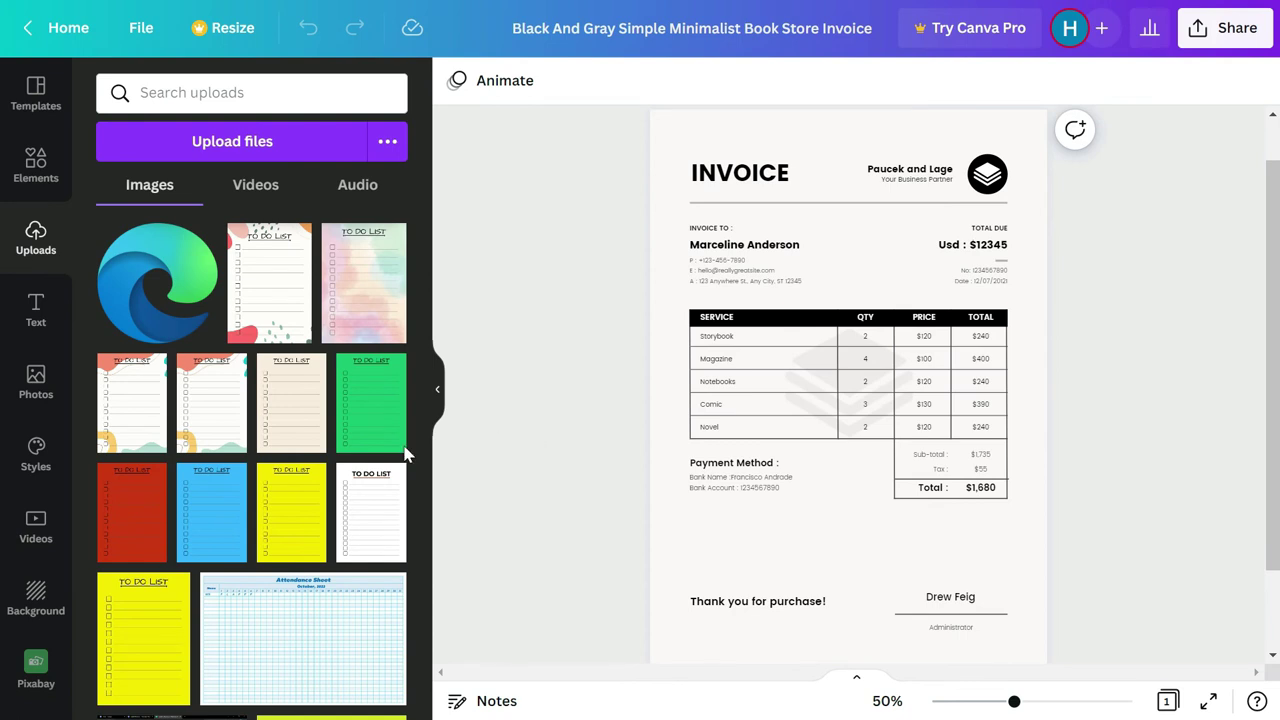
Apply the Barlow Thin and Aileron Regular style combination with the blue, yellow and red palette to the invoice.
left_click(33, 466)
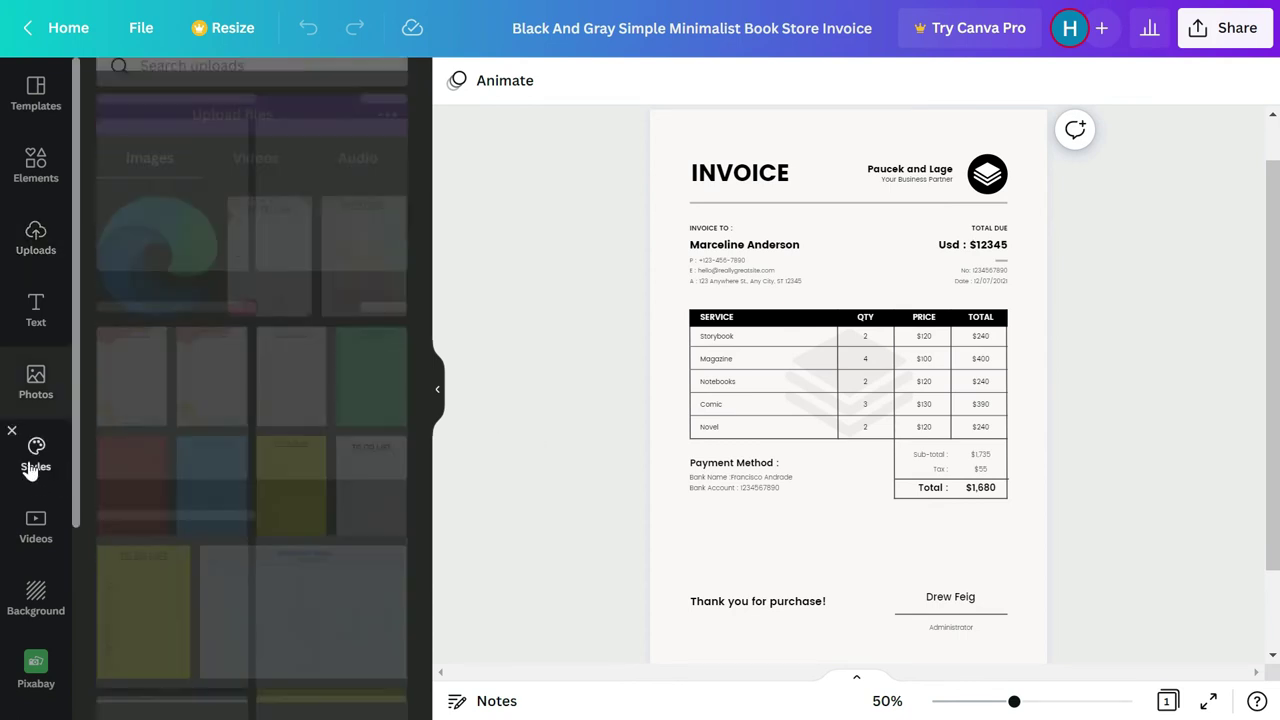
scroll(222, 421, "down", 4)
scroll(222, 421, "down", 2)
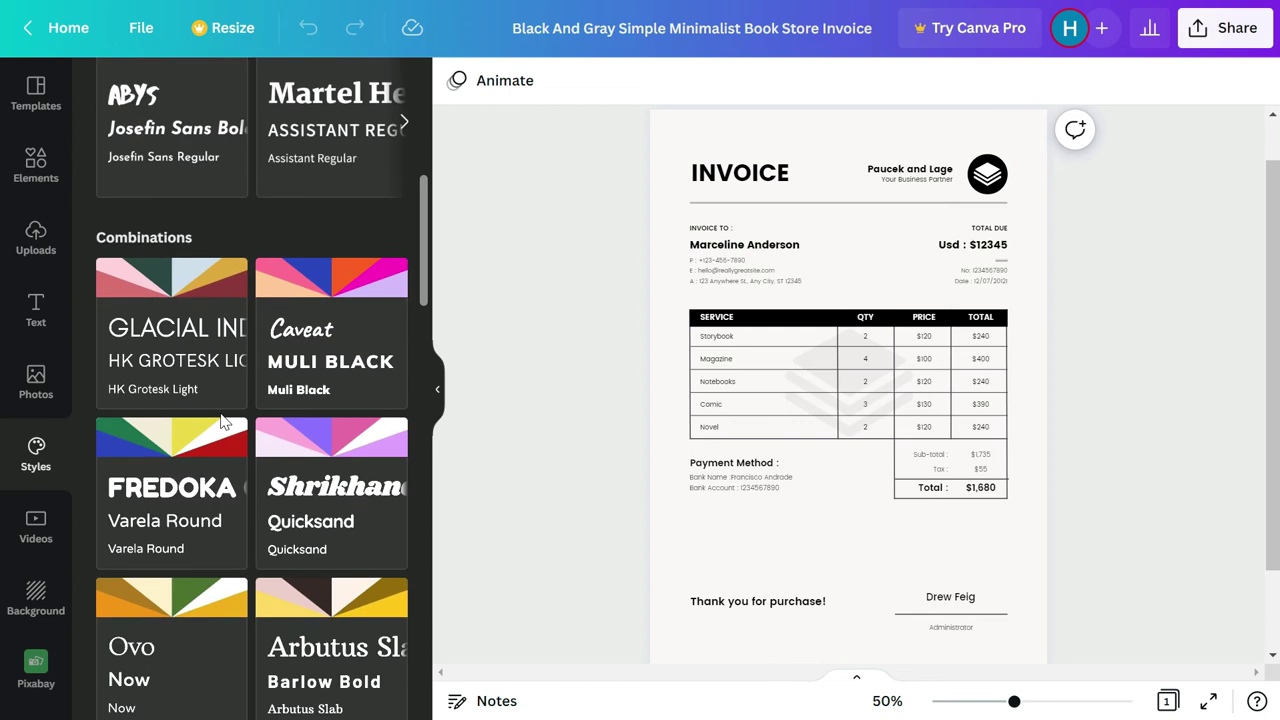
scroll(222, 421, "down", 4)
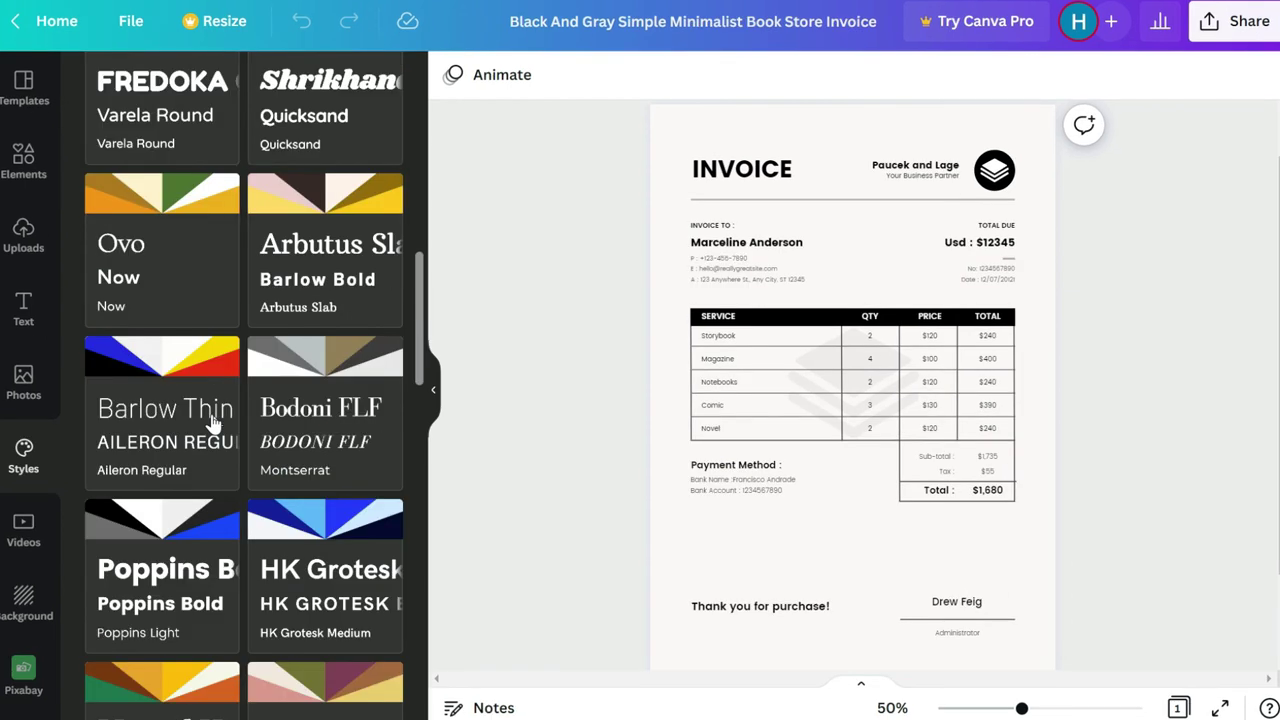
left_click(175, 363)
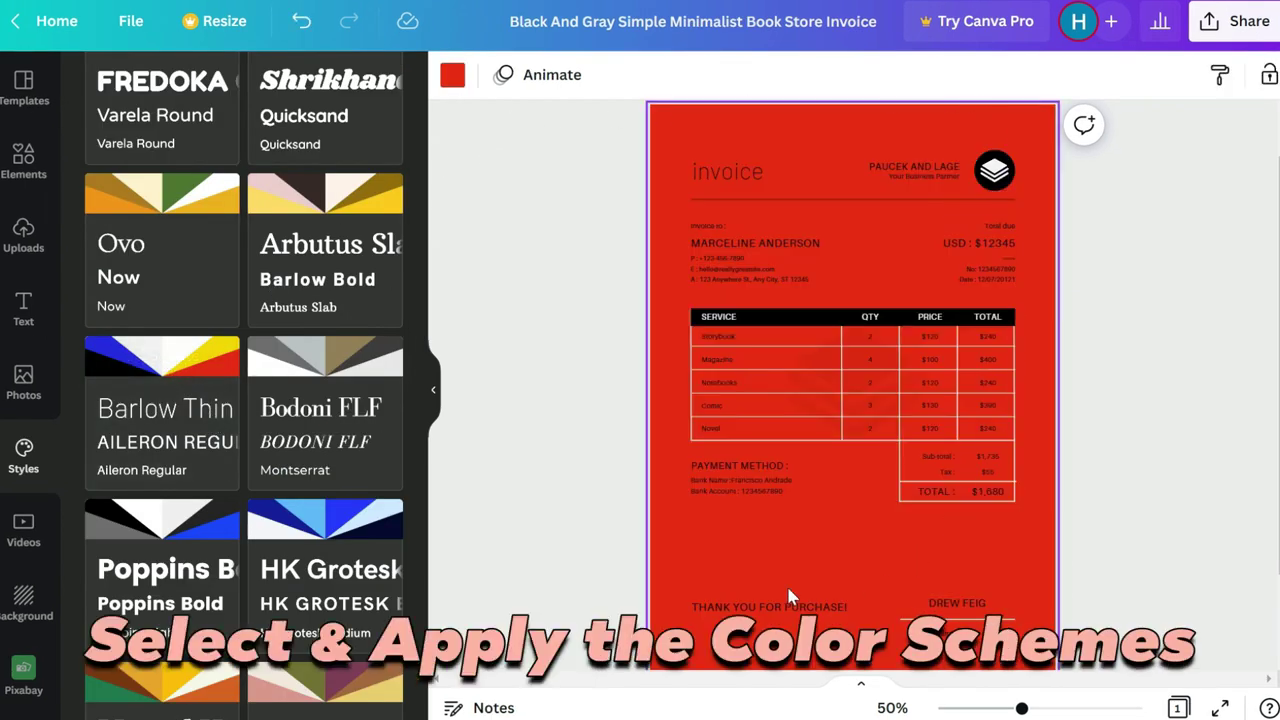
Shuffle the applied palette to a black page with a yellow logo and table header, and preview the invoice full screen.
mouse_move(177, 360)
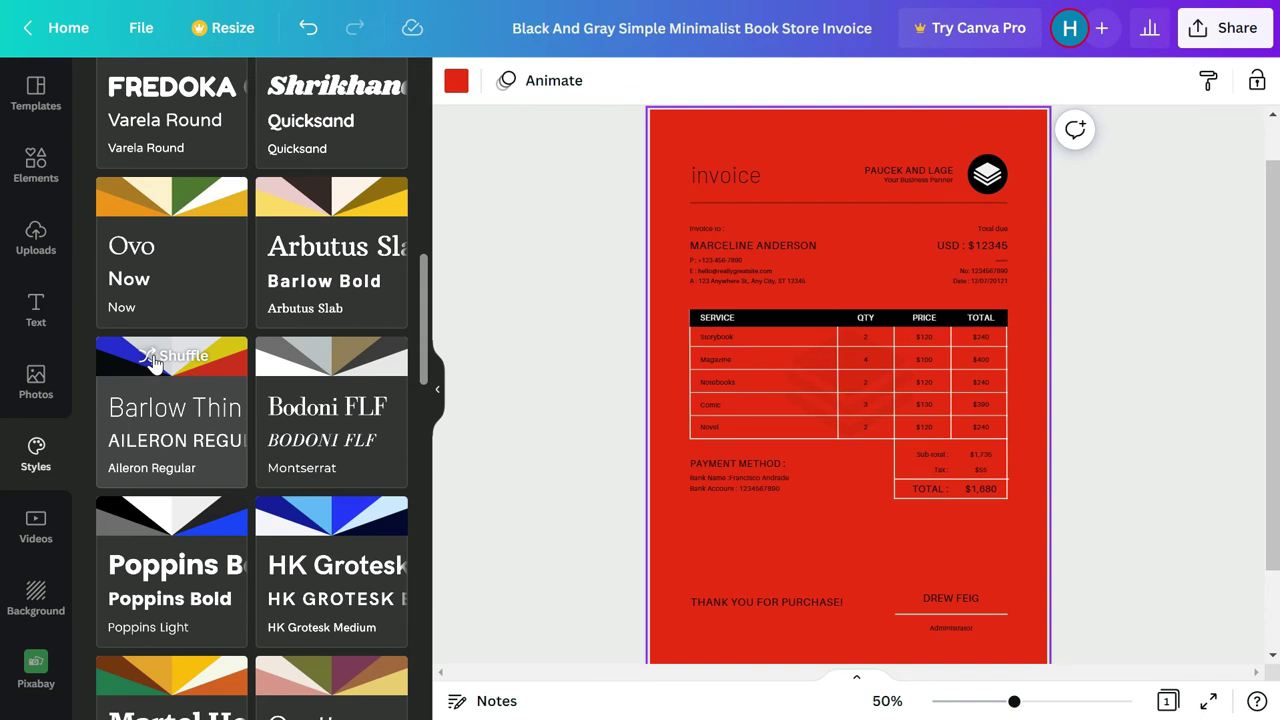
left_click(153, 362)
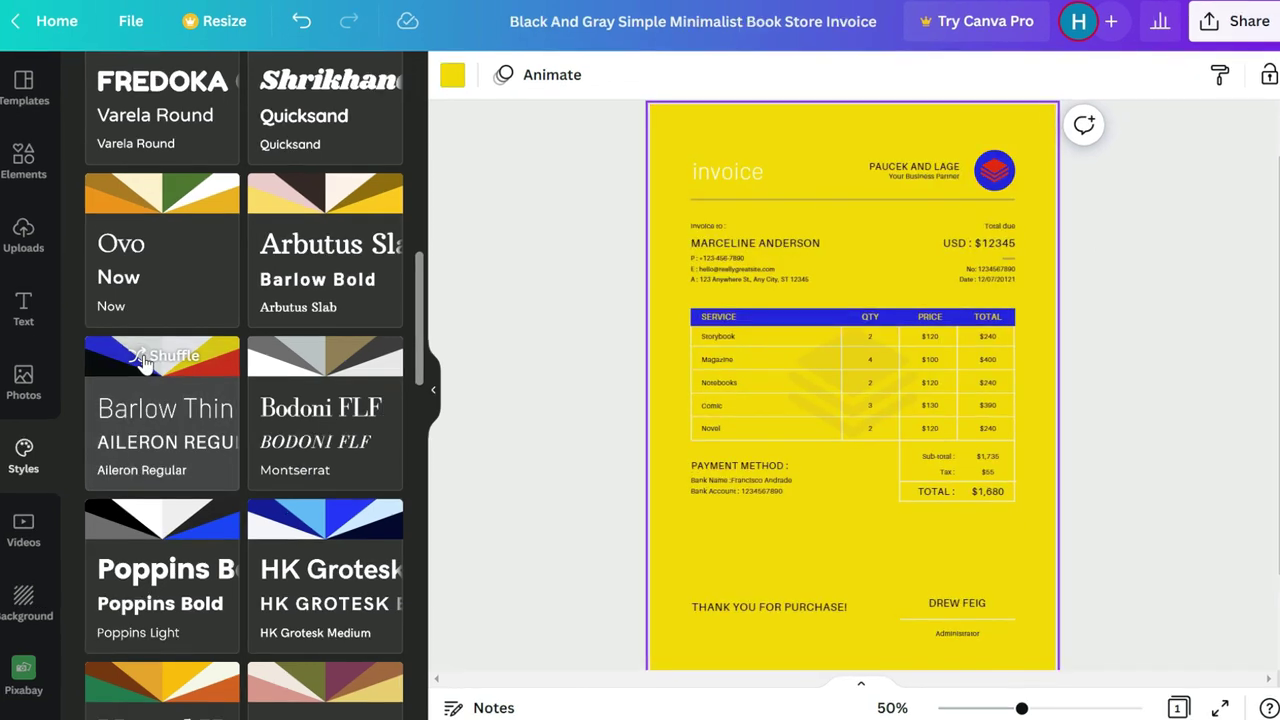
left_click(143, 362)
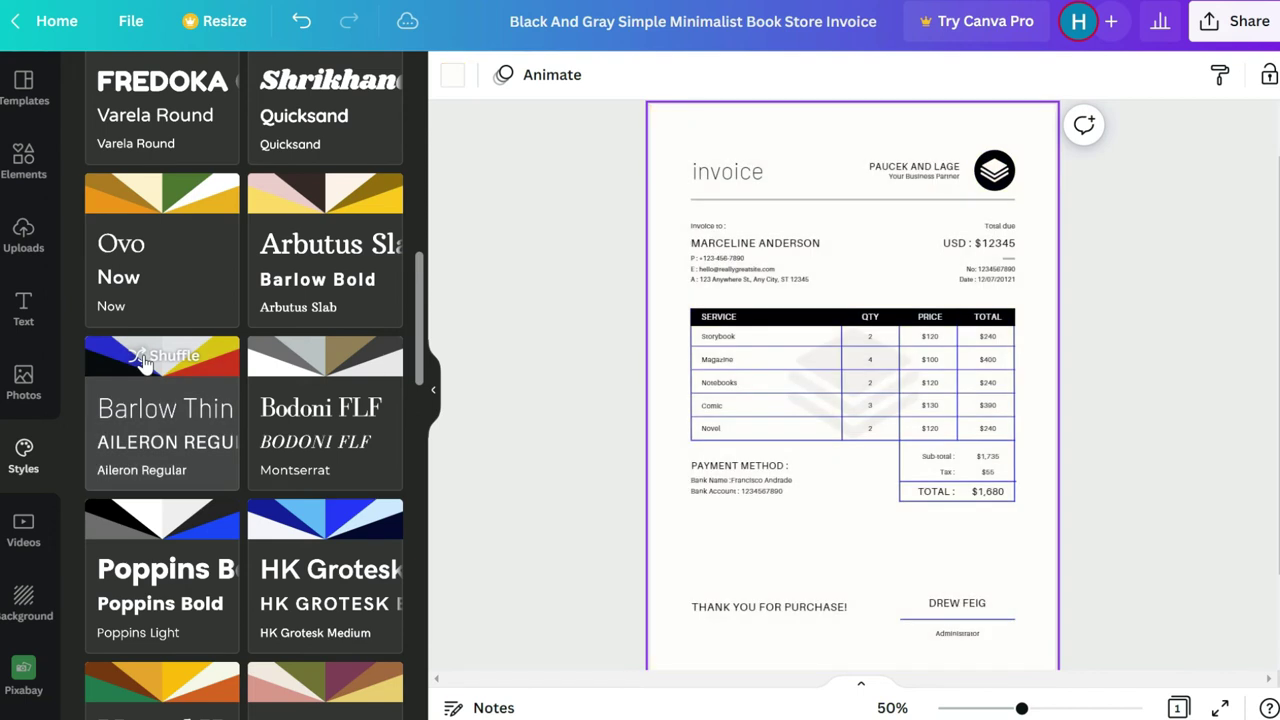
left_click(143, 362)
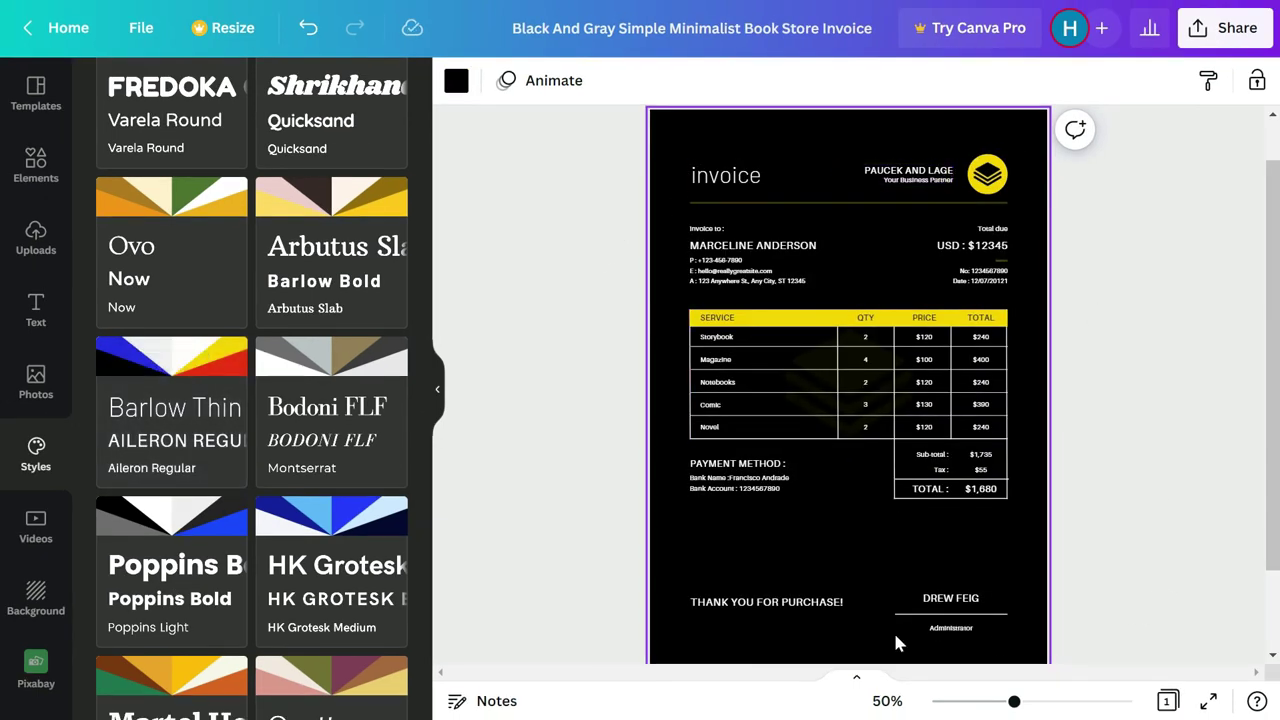
left_click(612, 423)
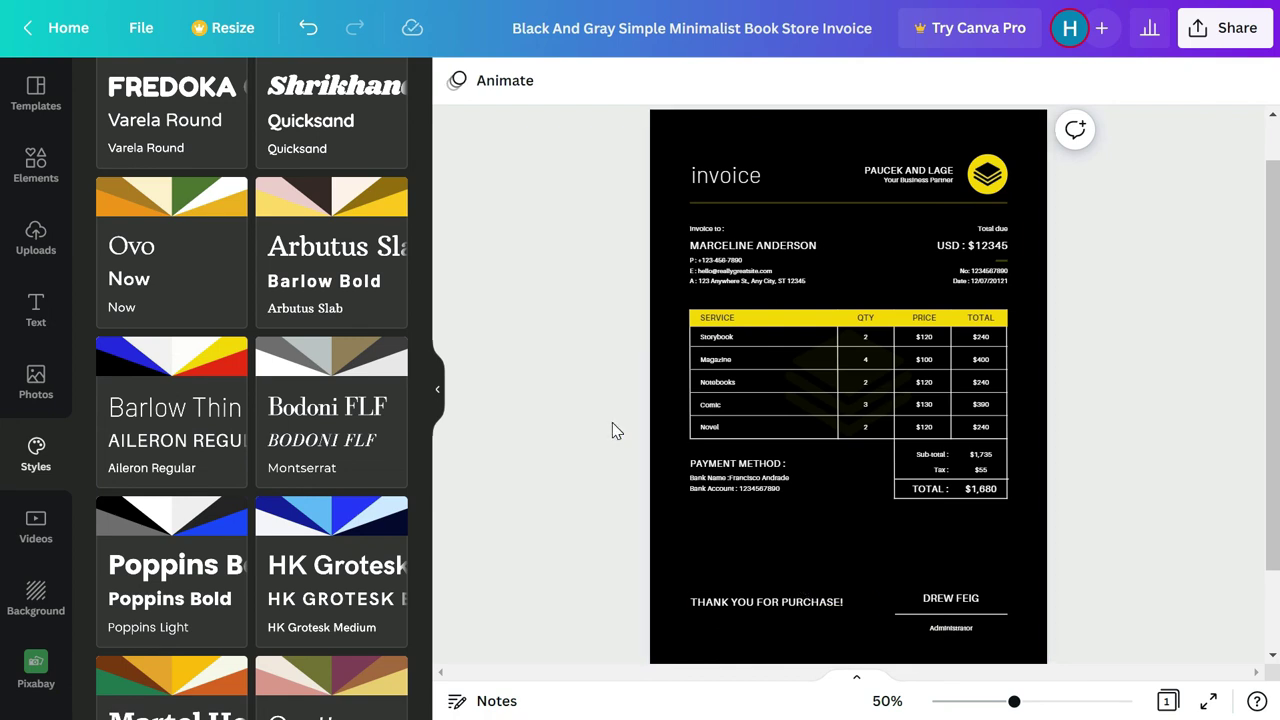
left_click(1209, 701)
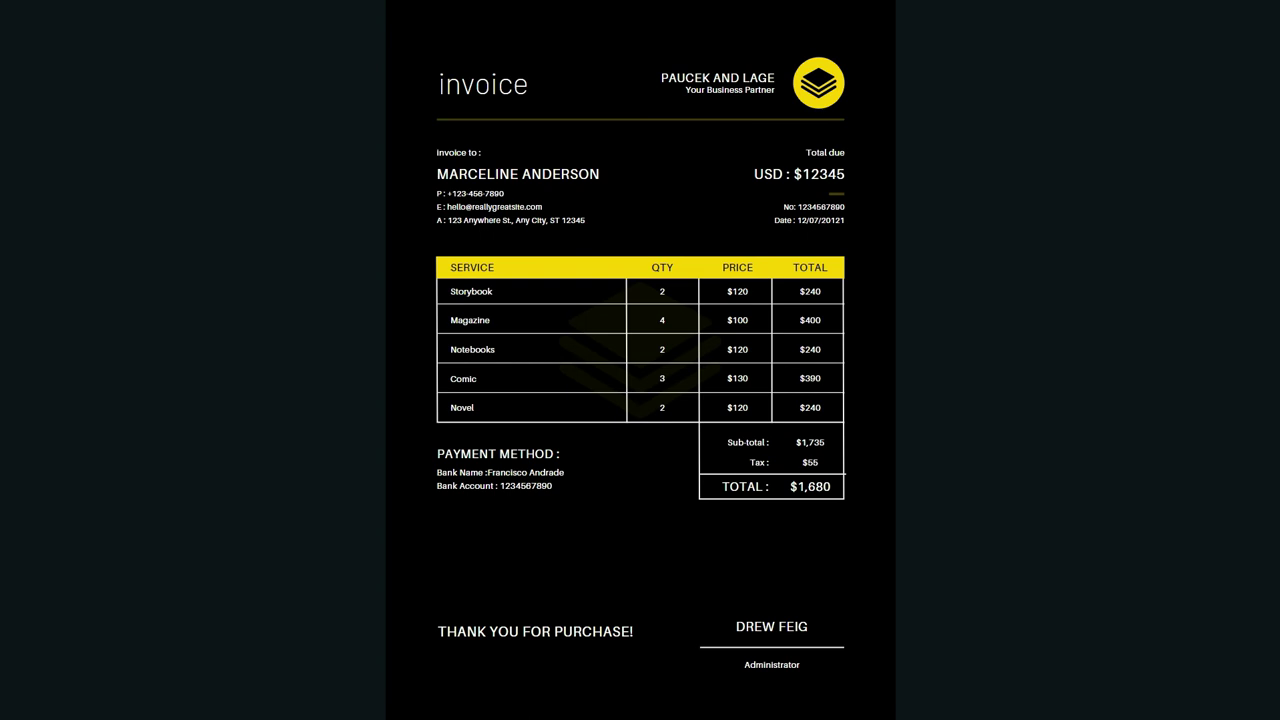
key("Escape")
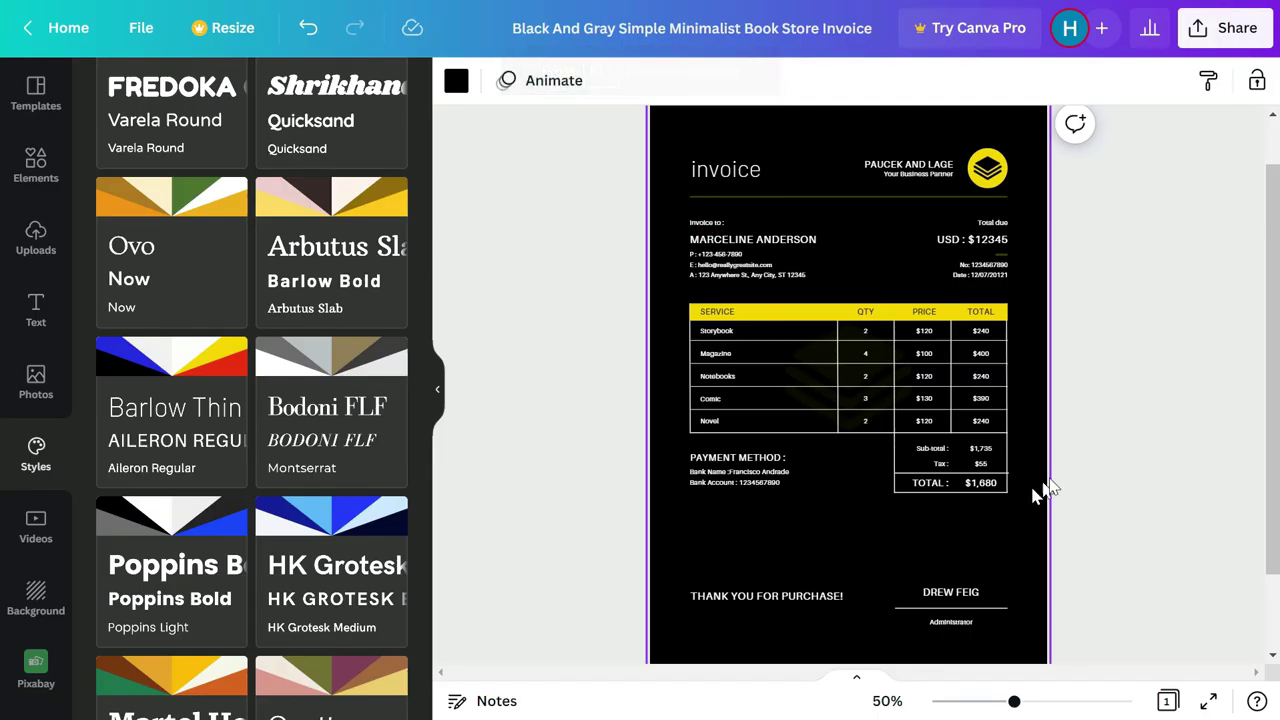
Review the design's sharing options and download file types, selecting PDF Standard, and close the options without downloading.
left_click(1225, 28)
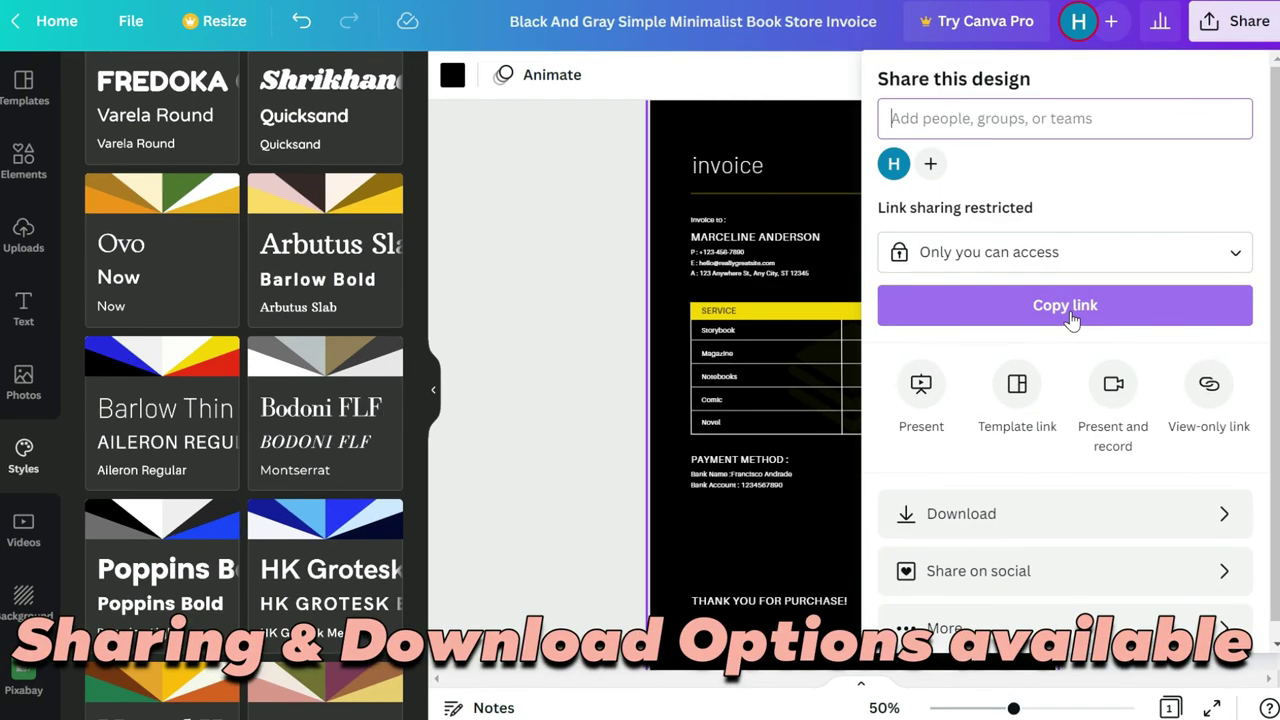
scroll(1000, 530, "down", 1)
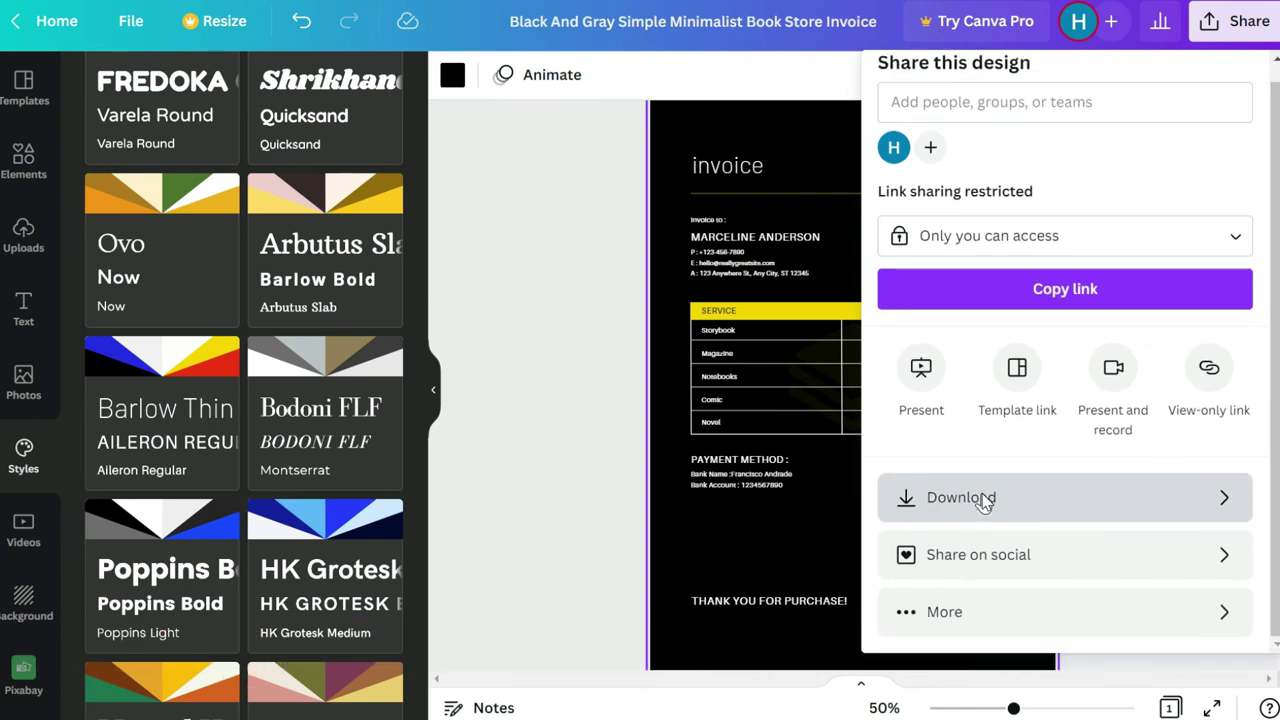
left_click(984, 503)
left_click(993, 172)
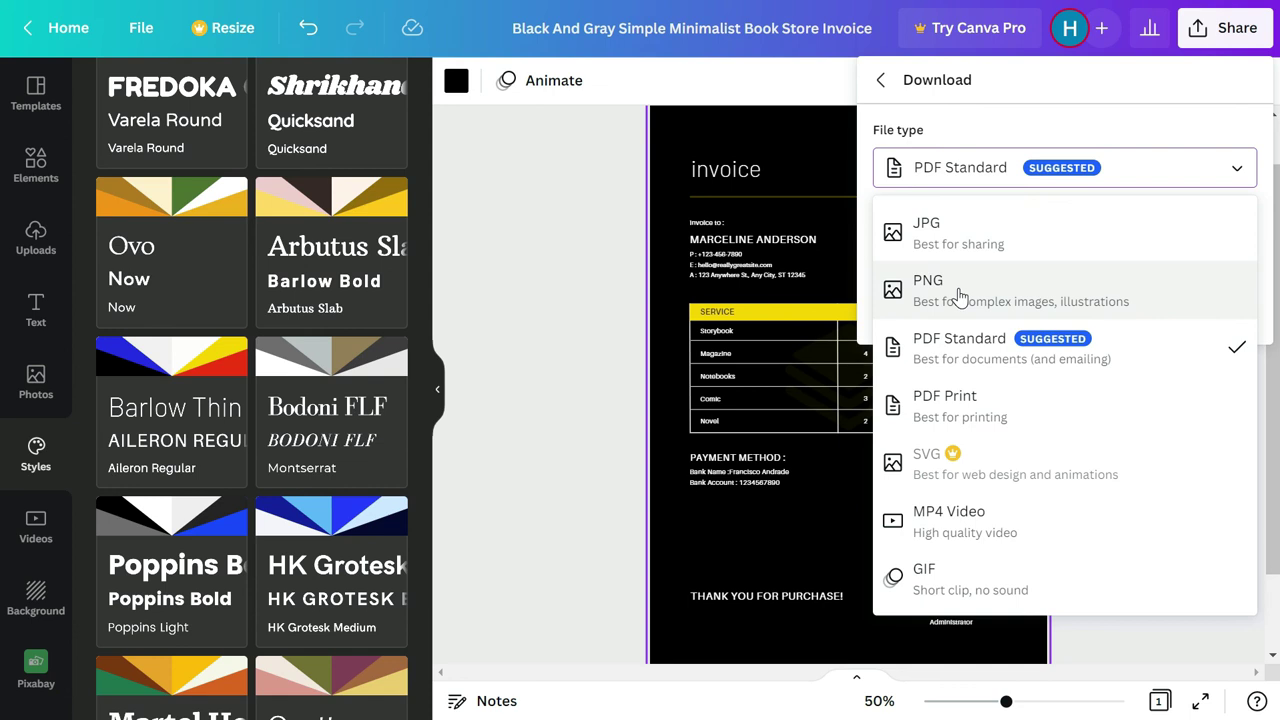
left_click(955, 350)
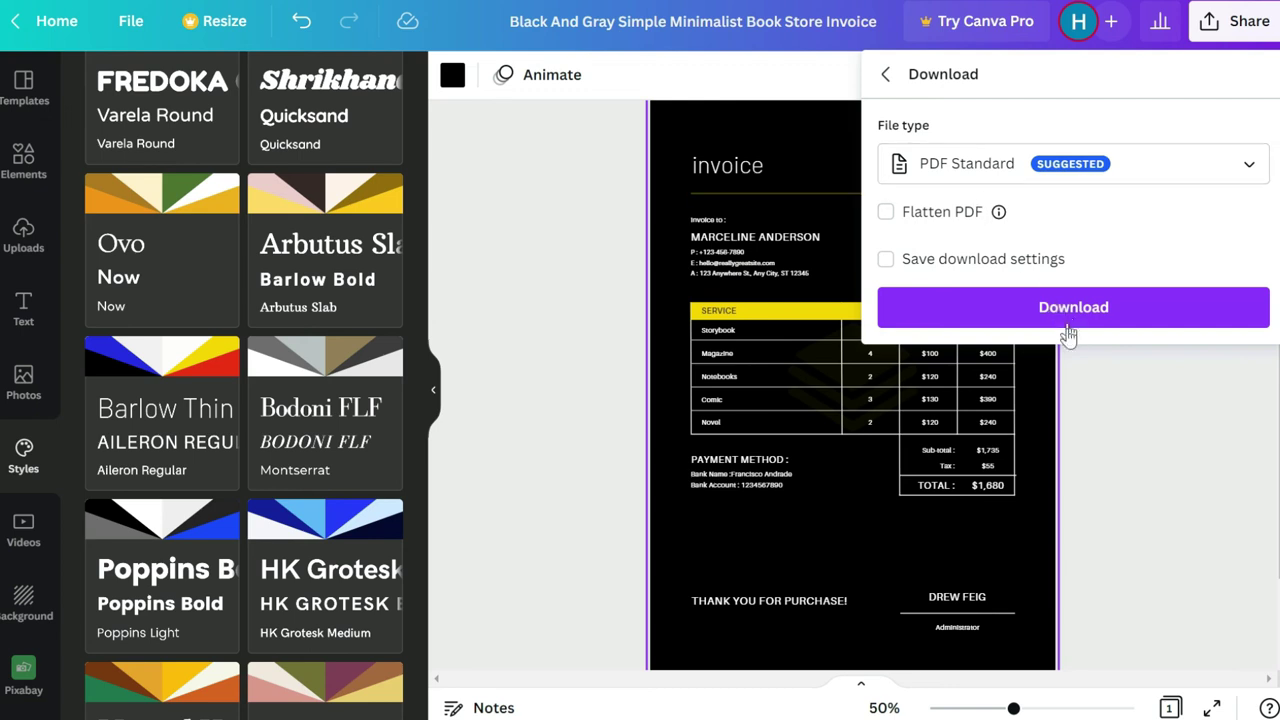
left_click(1183, 471)
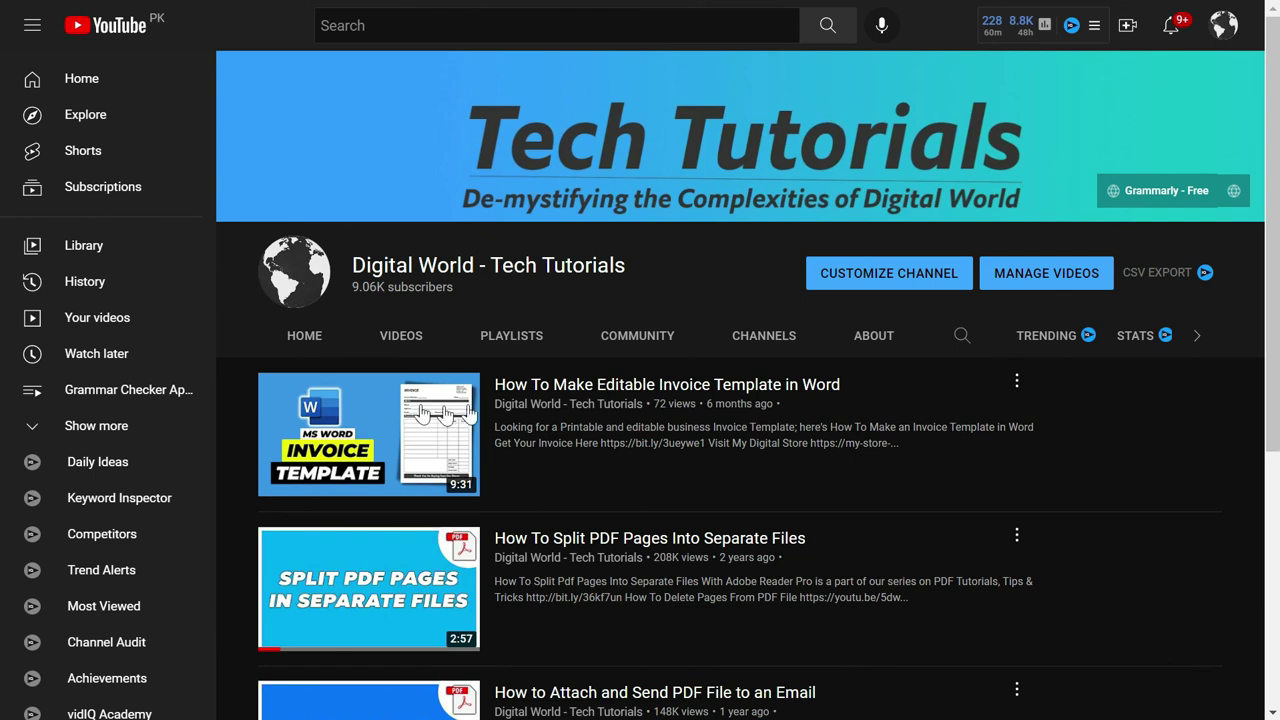
mouse_move(534, 403)
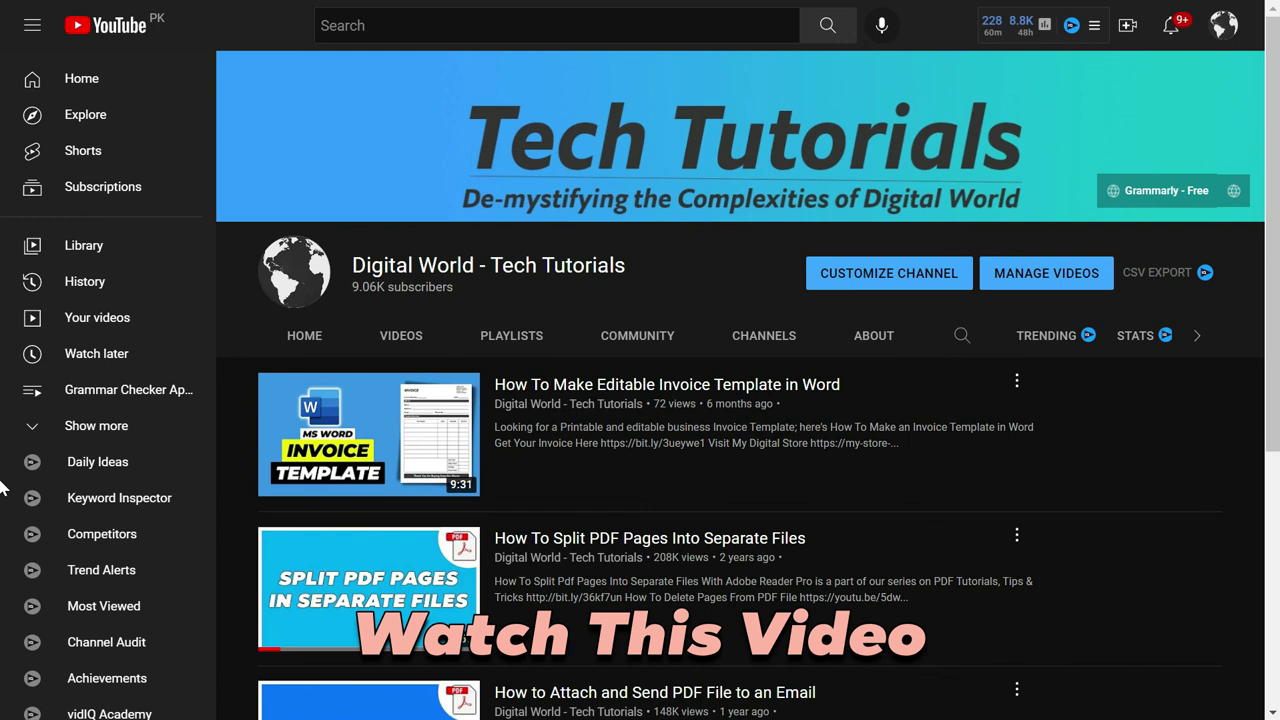
mouse_move(660, 474)
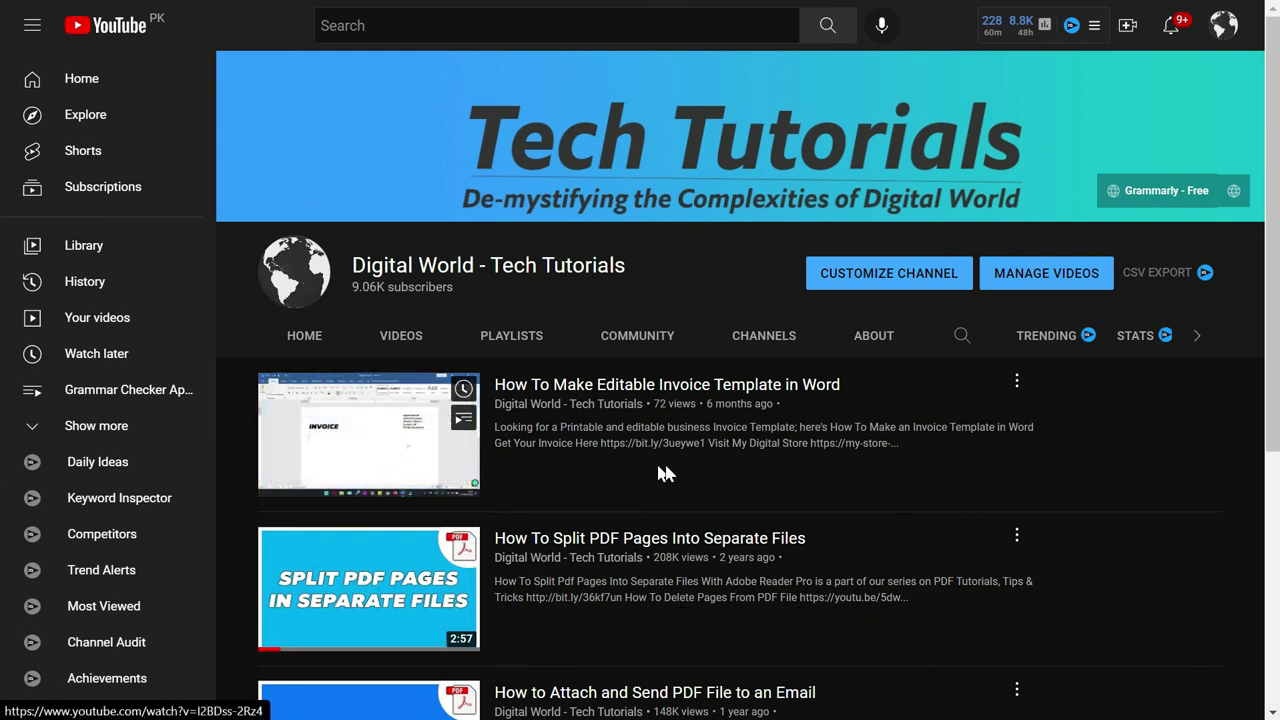
mouse_move(708, 571)
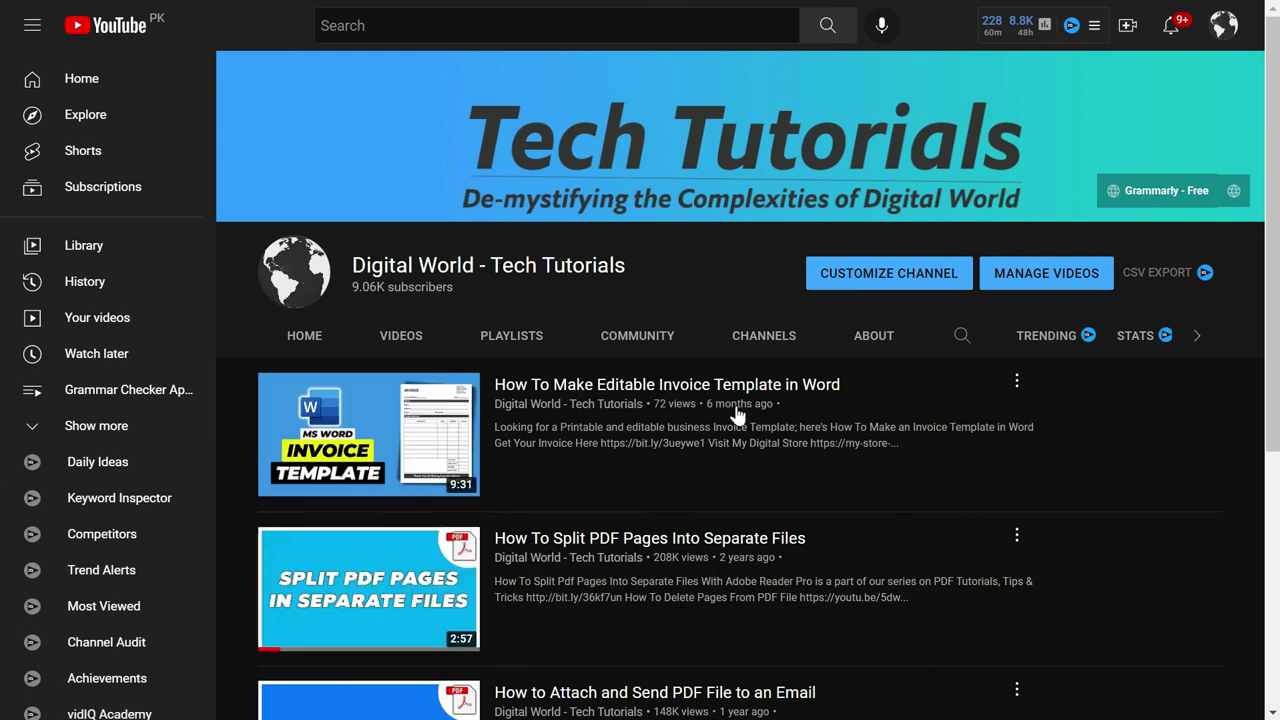
mouse_move(426, 468)
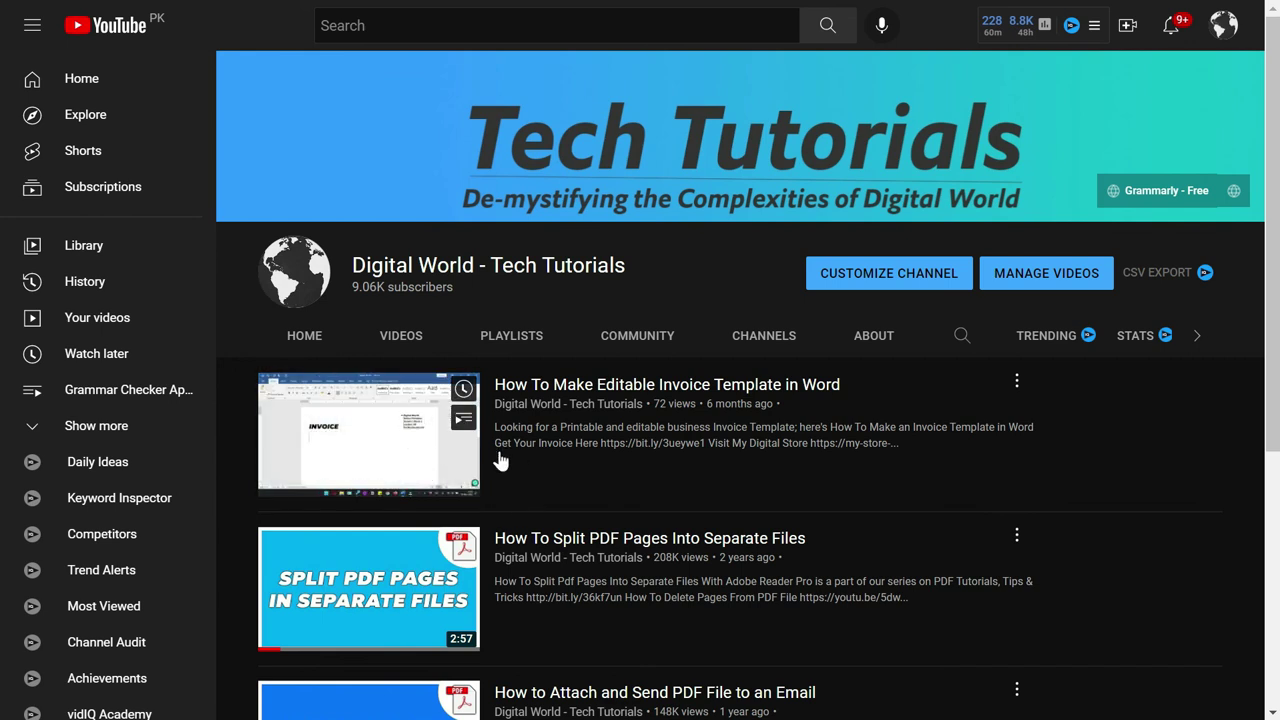